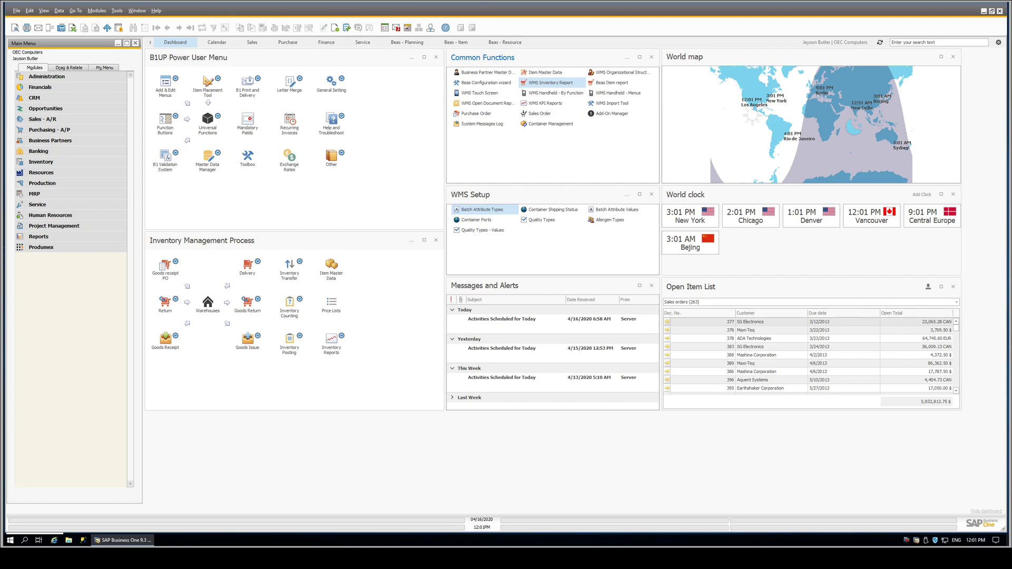
Run the WMS Inventory Report with empty selection criteria to list its stock lines.
click(542, 85)
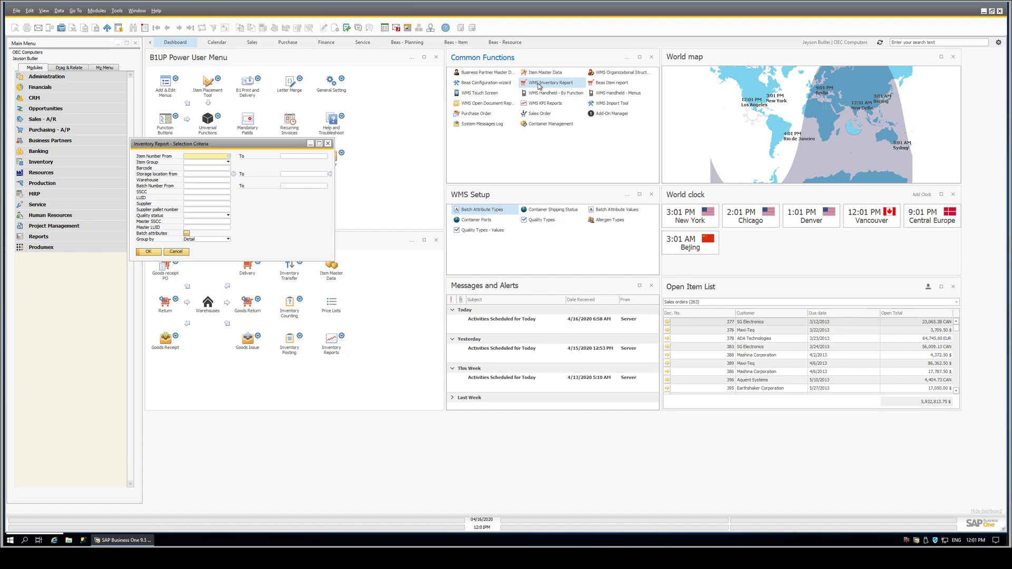
click(149, 253)
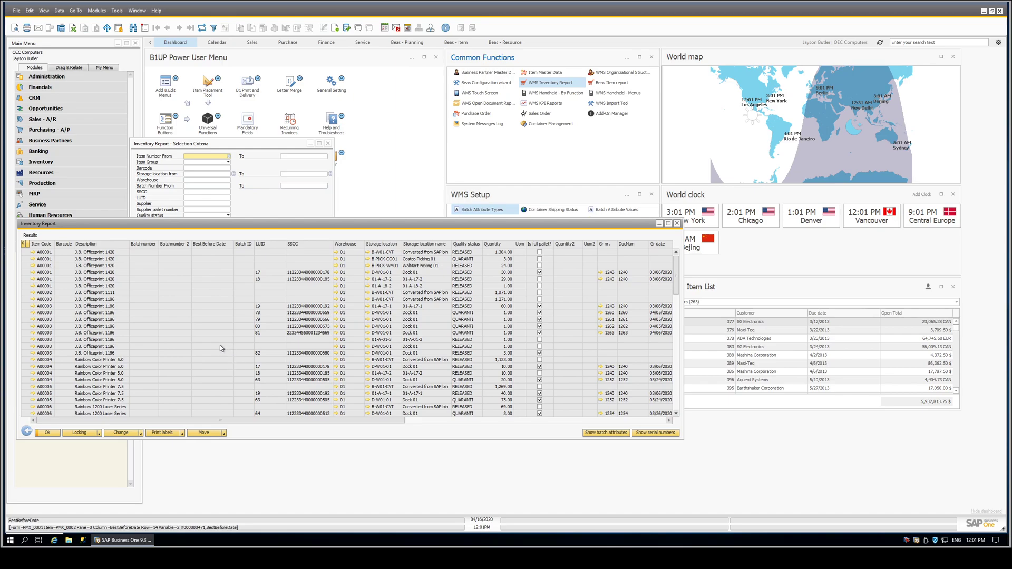
click(43, 10)
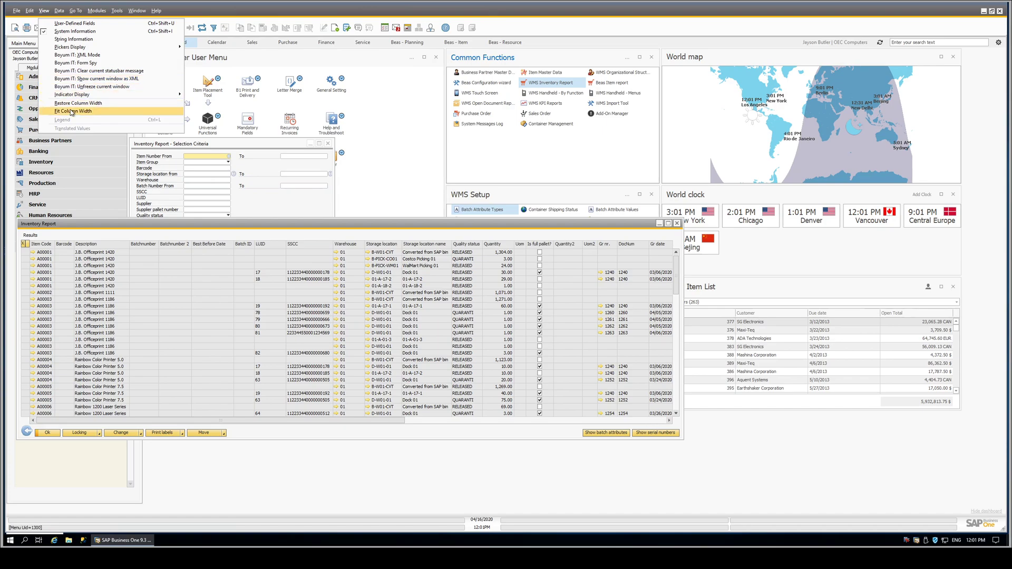
click(182, 236)
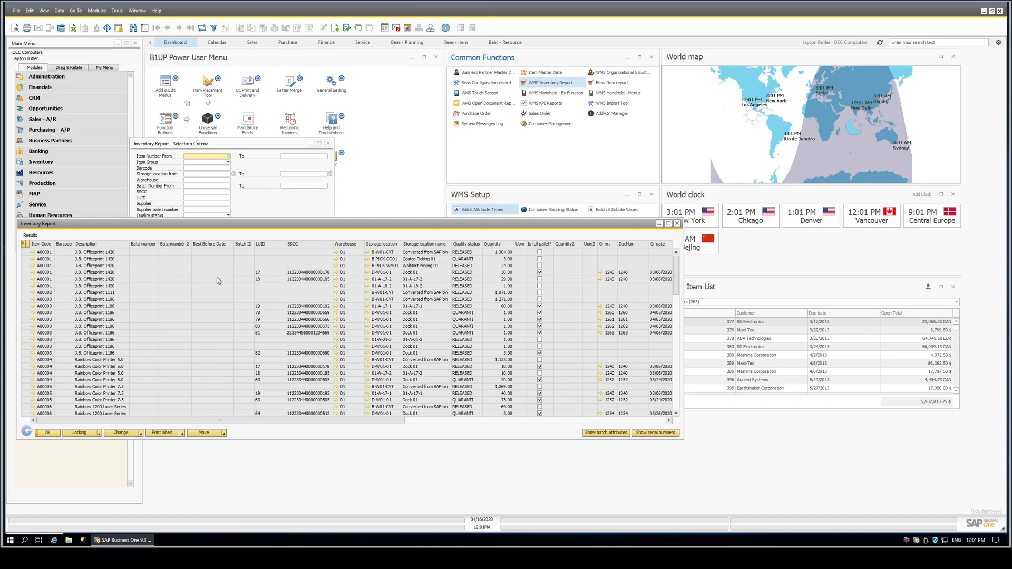
Apply Fit Column Width to the Inventory Report grid's columns.
right_click(215, 312)
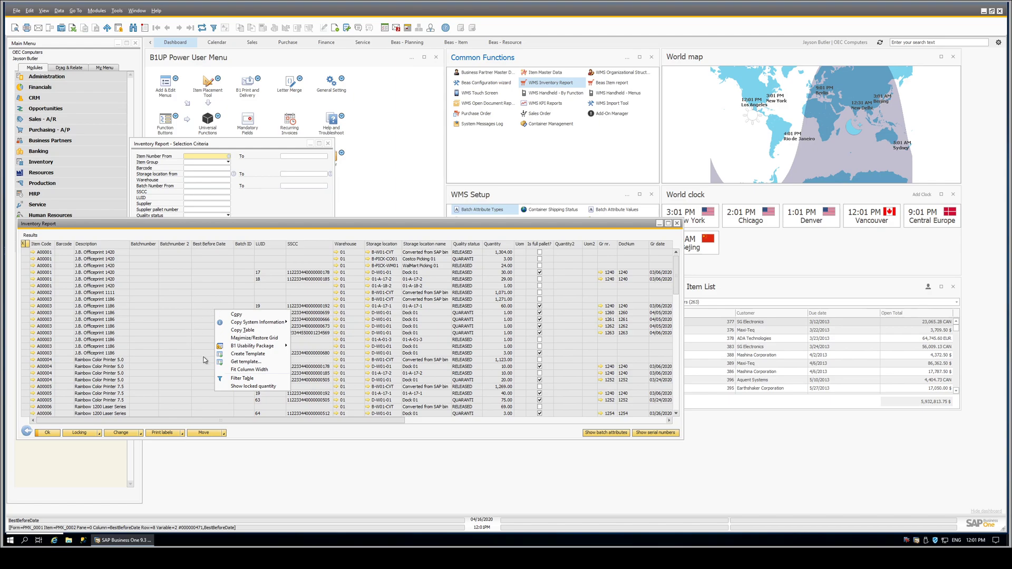
click(249, 371)
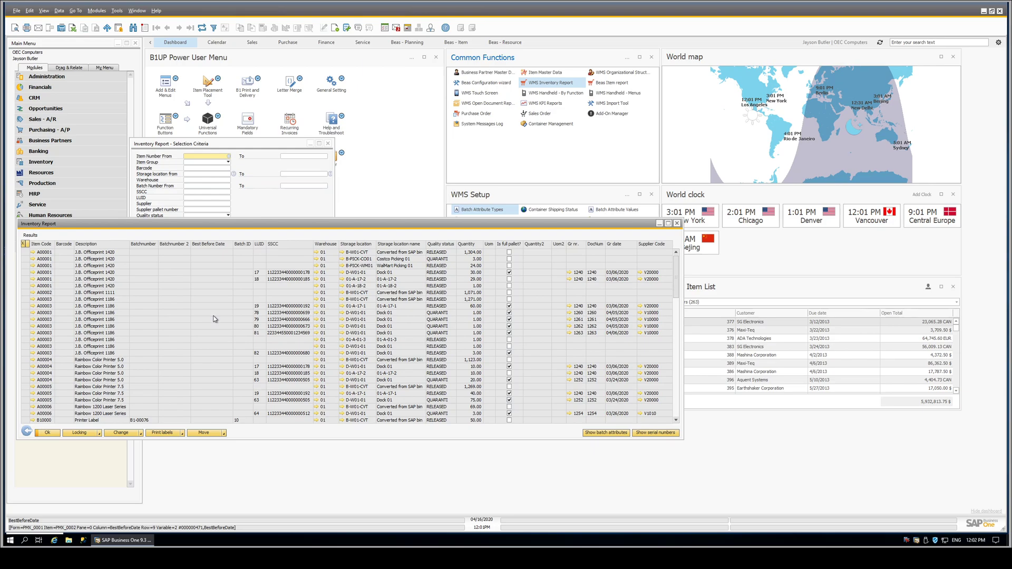
Open the Right-click Menu Creator for the Inventory Report via B1 Usability Package.
right_click(223, 323)
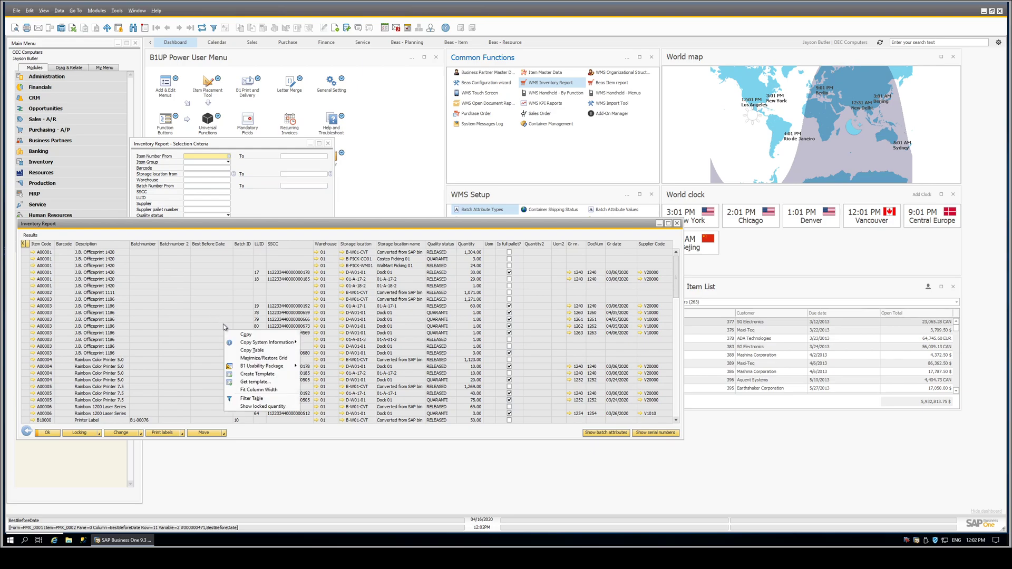
mouse_move(259, 367)
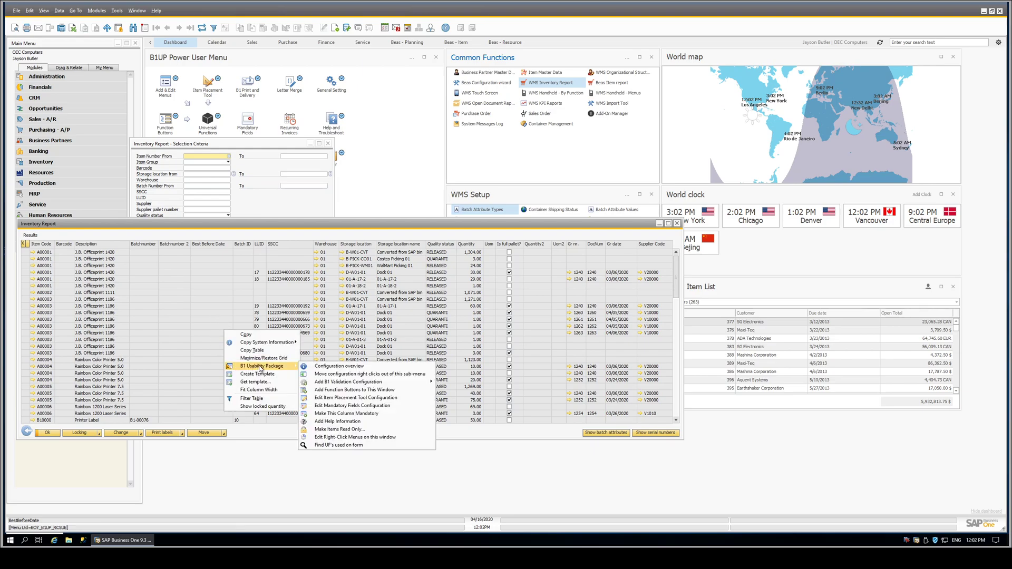
click(344, 438)
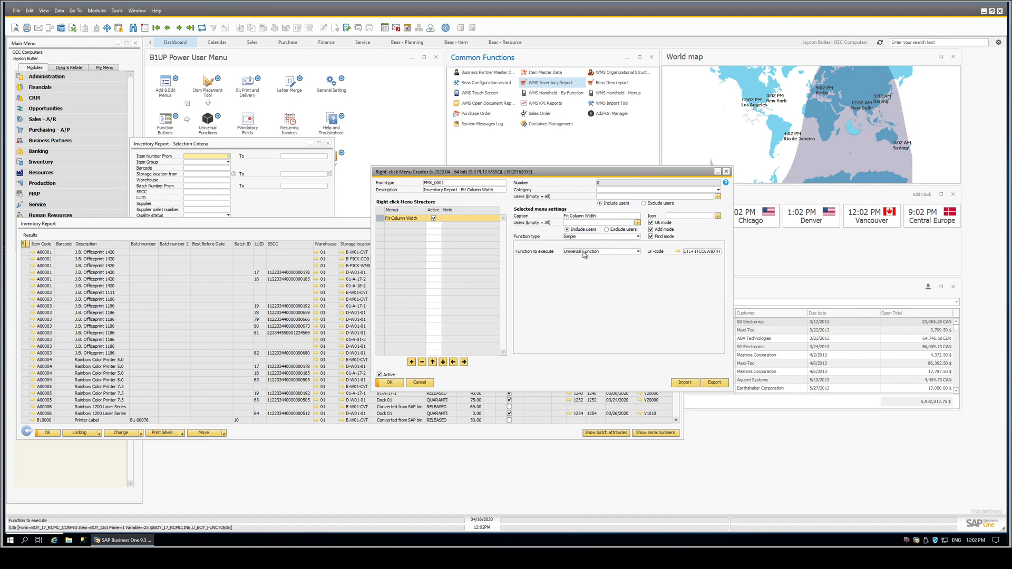
click(677, 251)
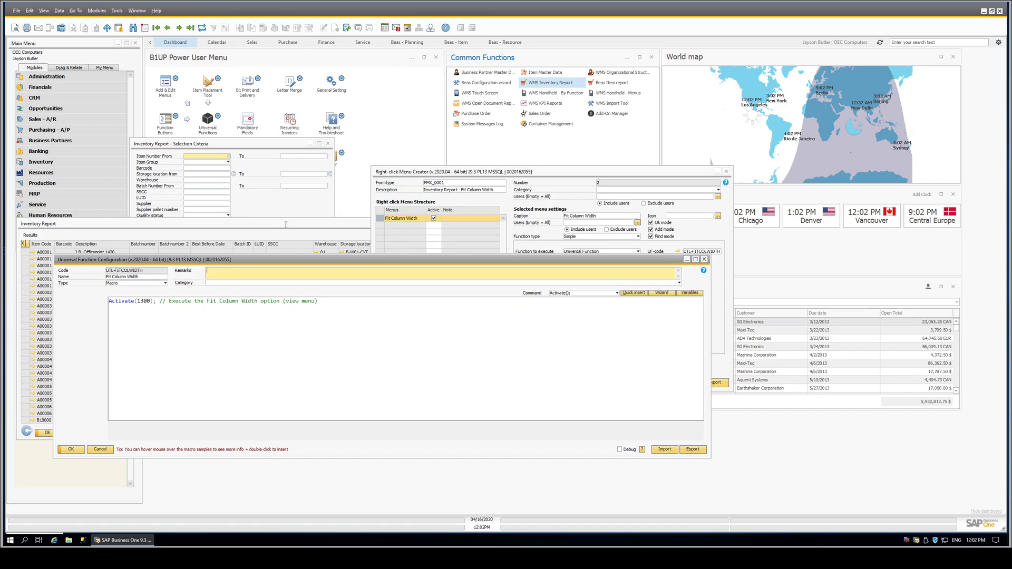
click(43, 10)
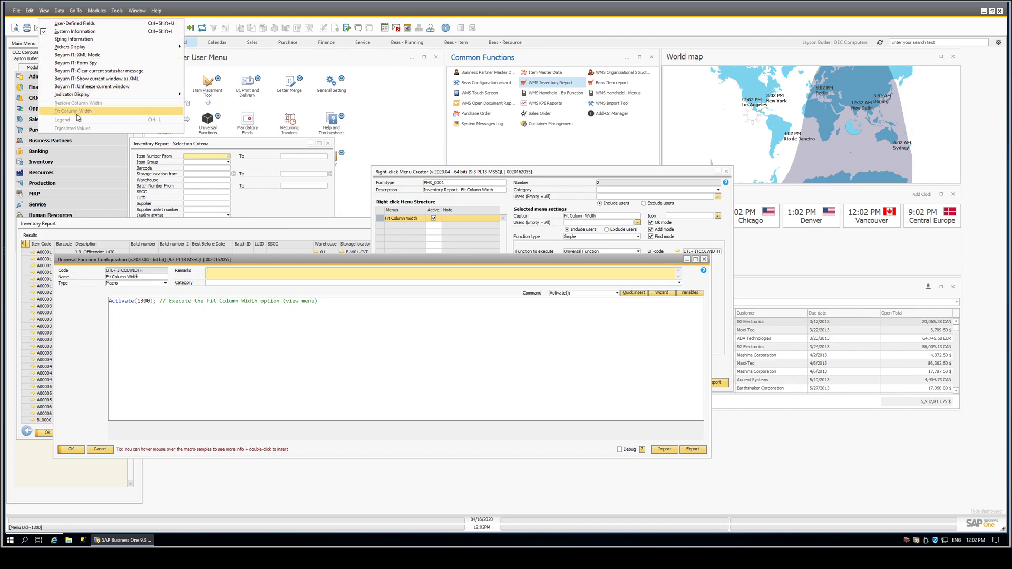
click(182, 335)
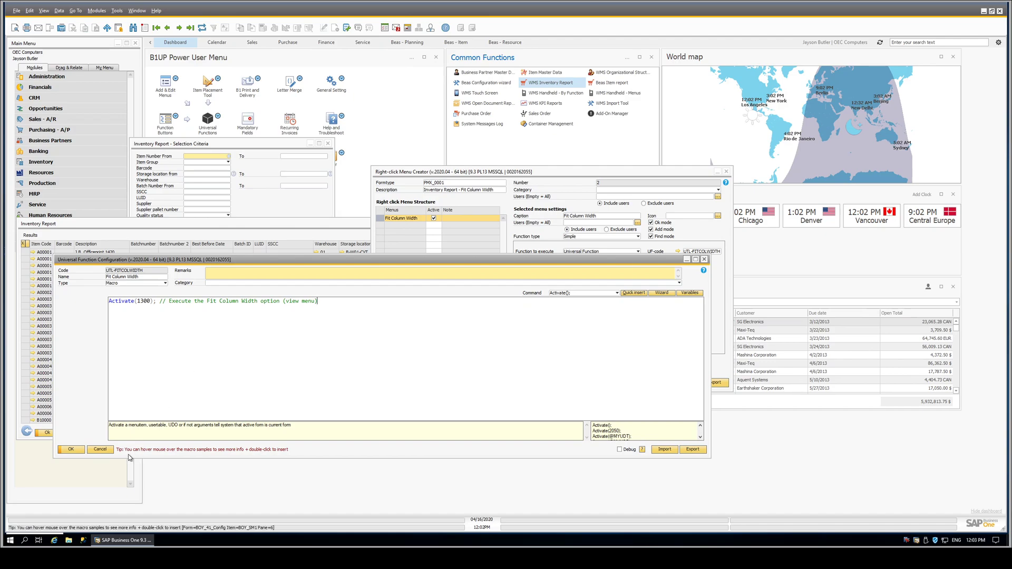
click(99, 449)
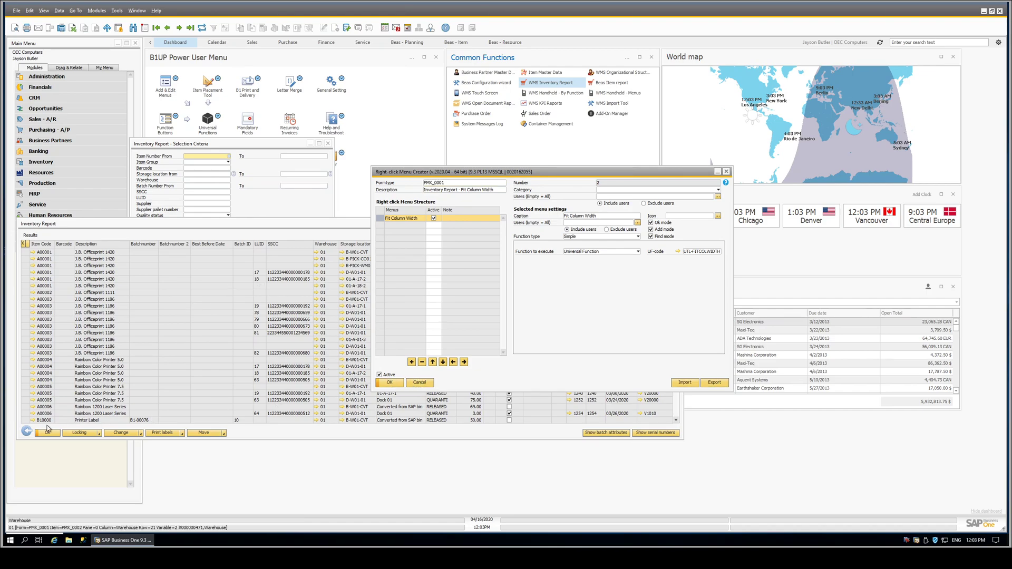
Close the Menu Creator, Inventory Report results and selection criteria windows.
click(415, 385)
click(49, 433)
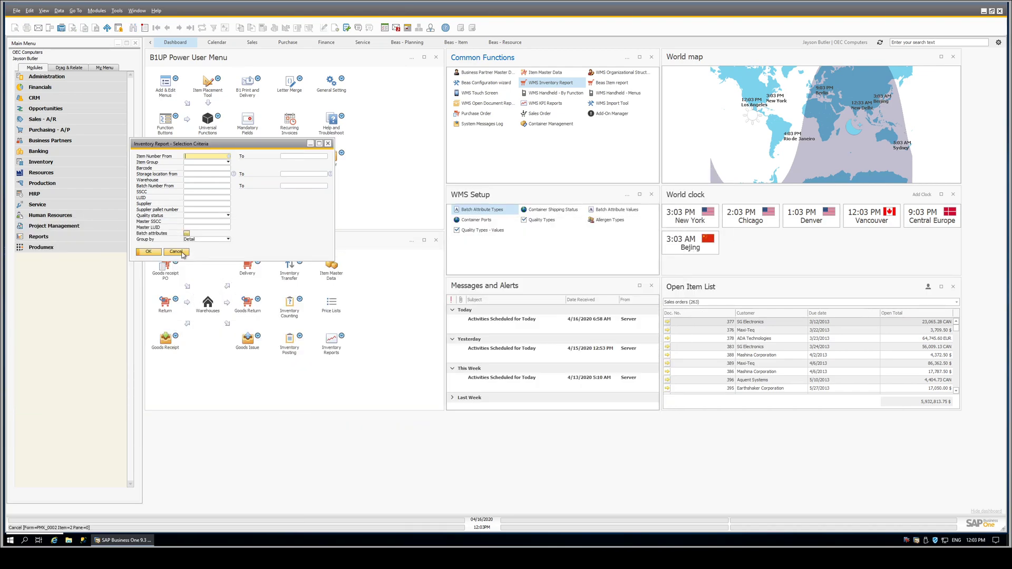
click(176, 252)
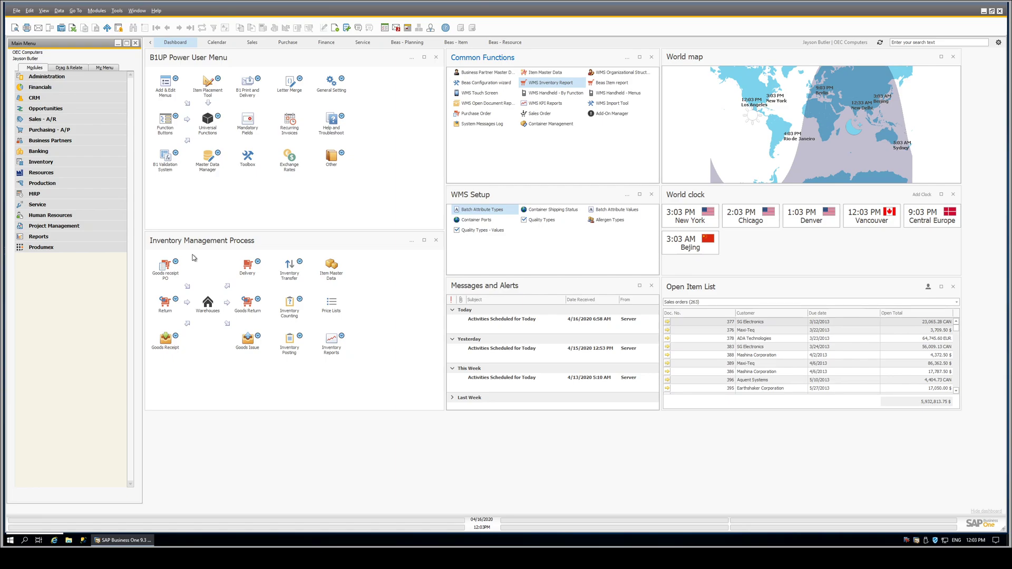
Look up purchase order 1262 in Find mode of the Purchase Order window.
click(487, 114)
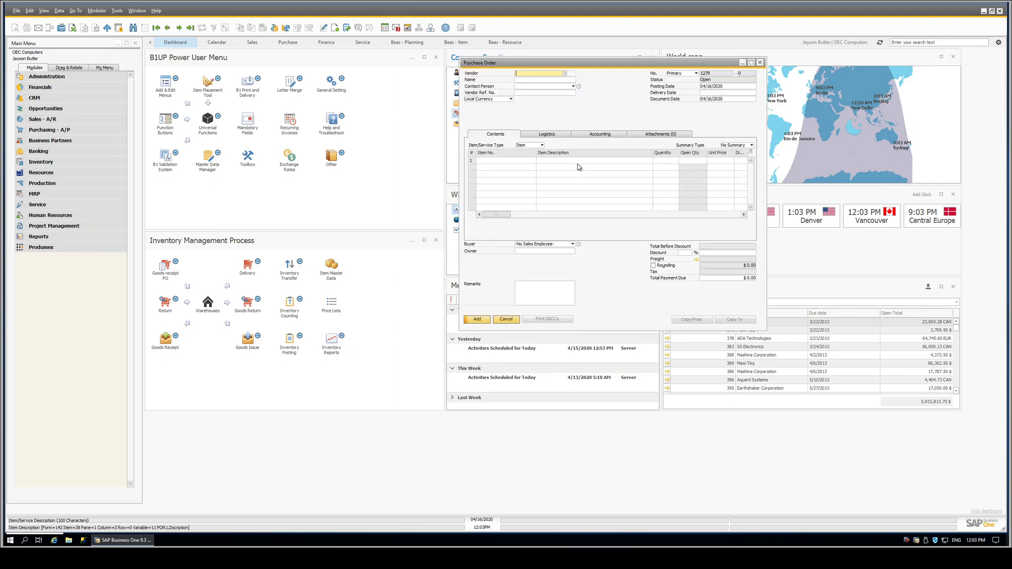
key(ctrl+f)
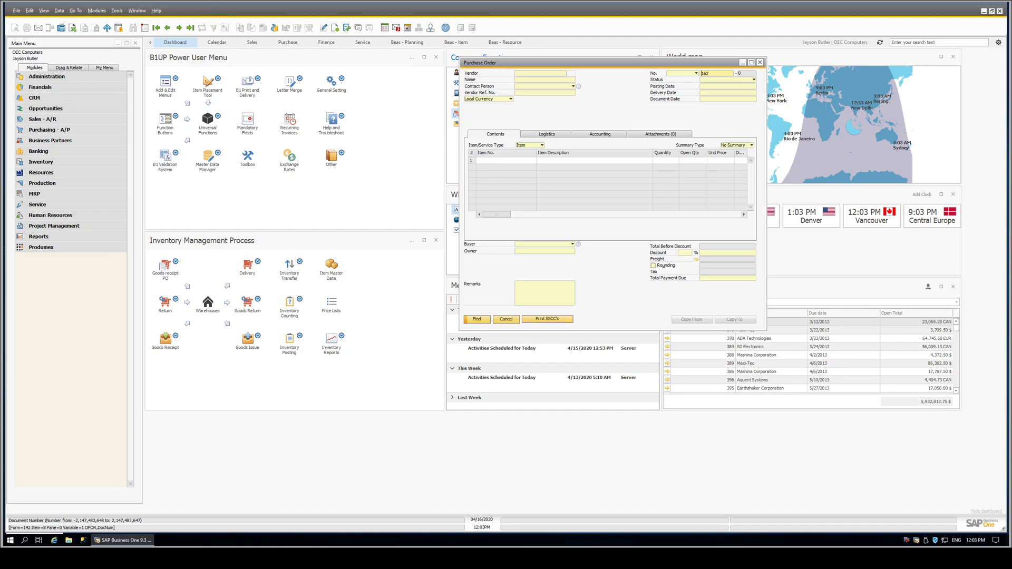
text(2)
key(Return)
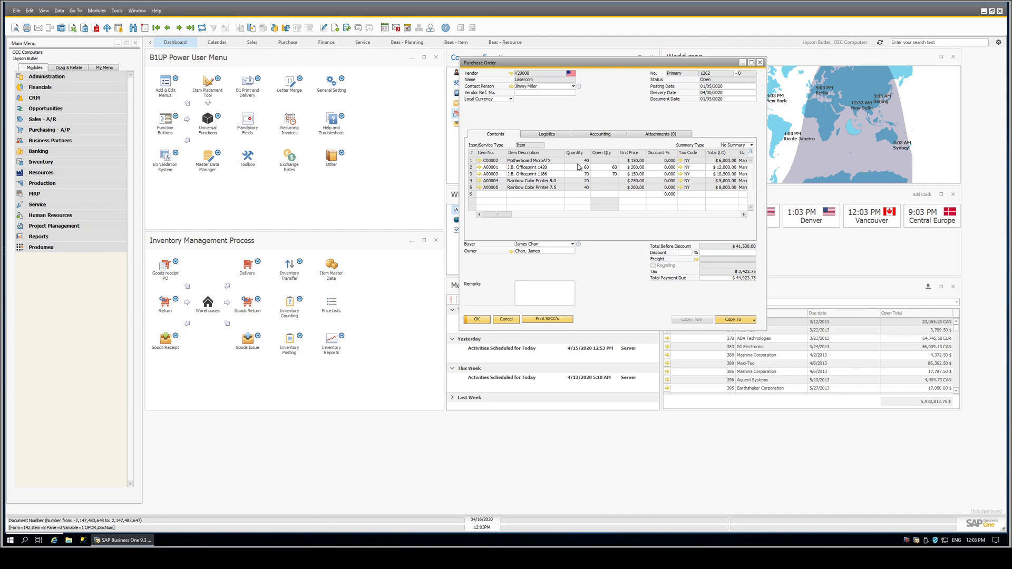
Run the Containers right-click function on PO 1262 and move its report window aside.
right_click(590, 119)
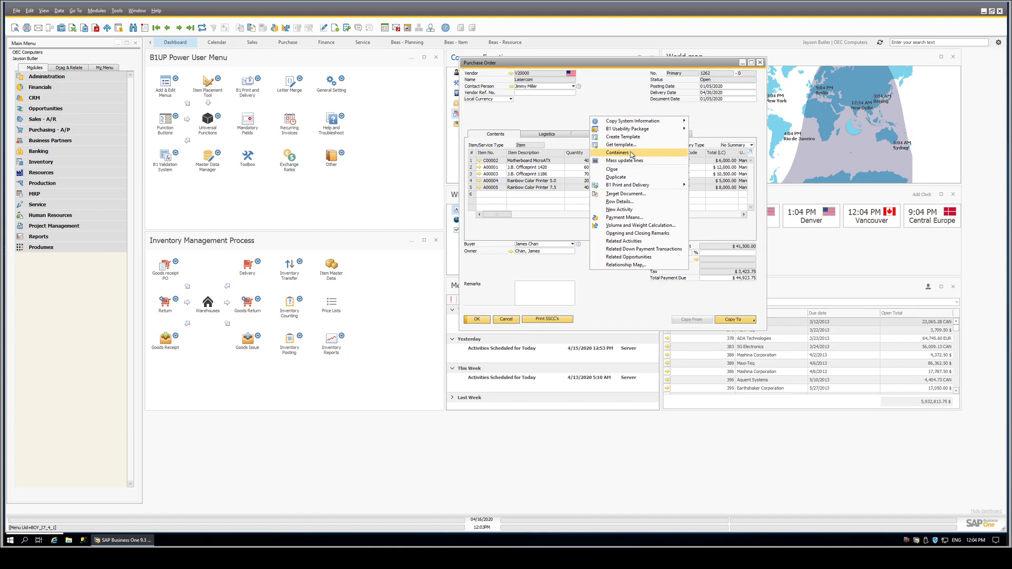
click(631, 153)
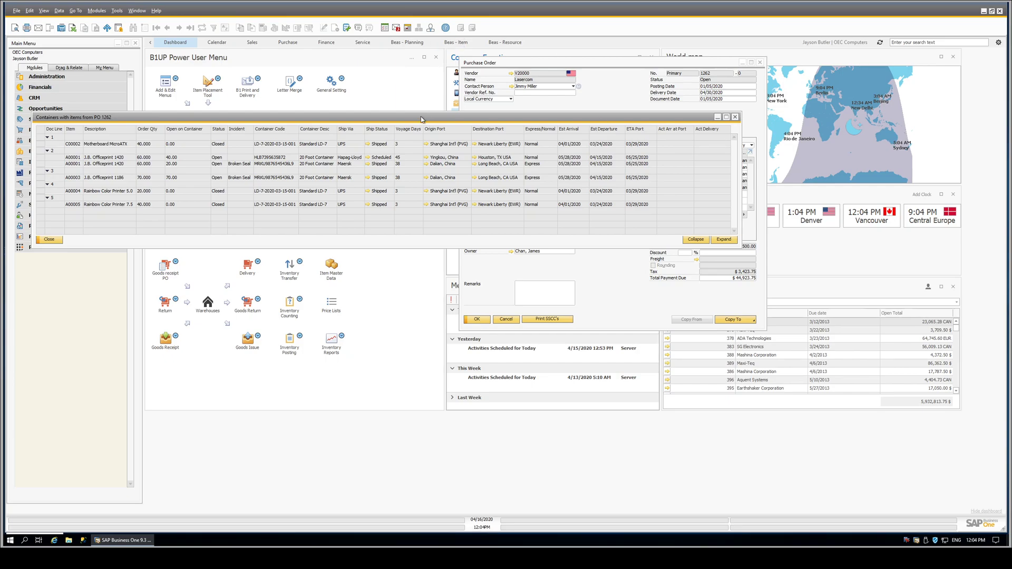
drag(422, 119, 483, 217)
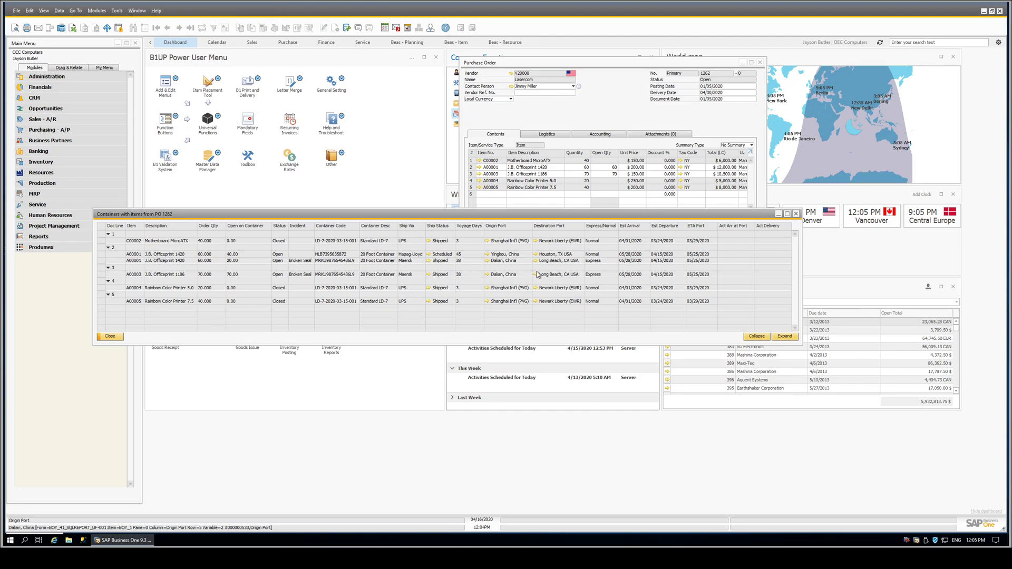
Open the WMS-RPT-CONTAINERS-PO SQL report configuration and review its Format Wizard settings.
right_click(469, 264)
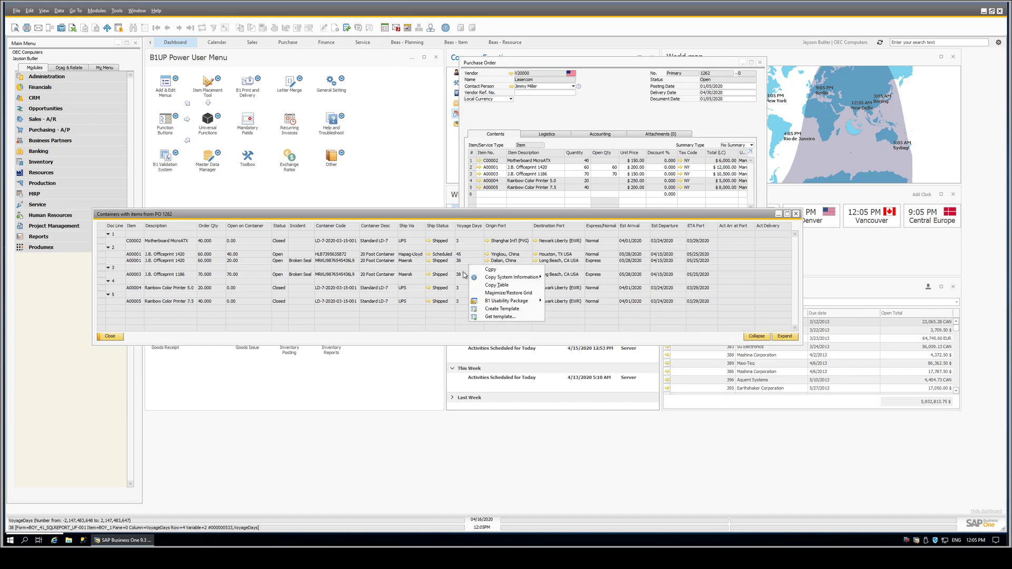
mouse_move(503, 302)
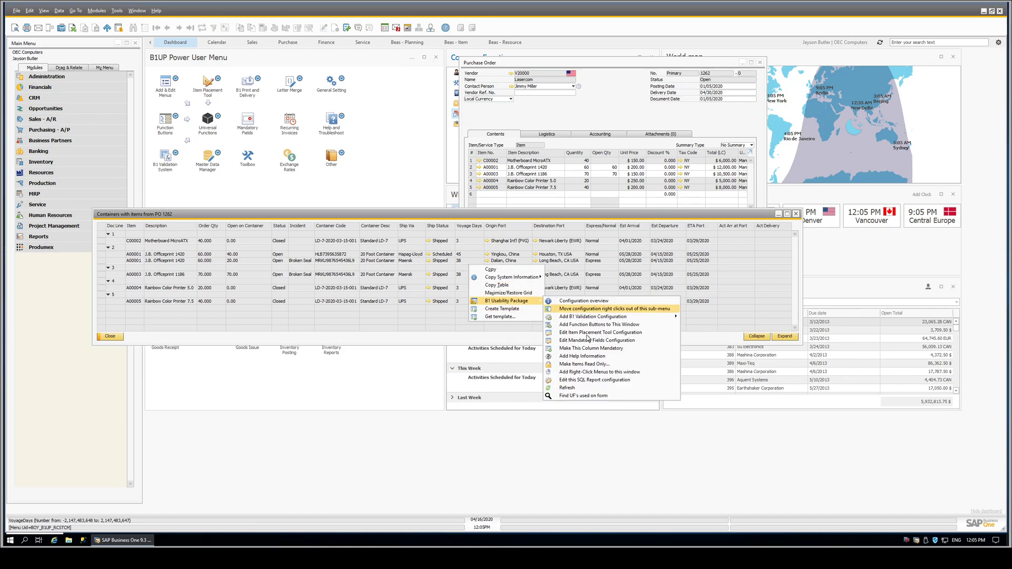
click(588, 380)
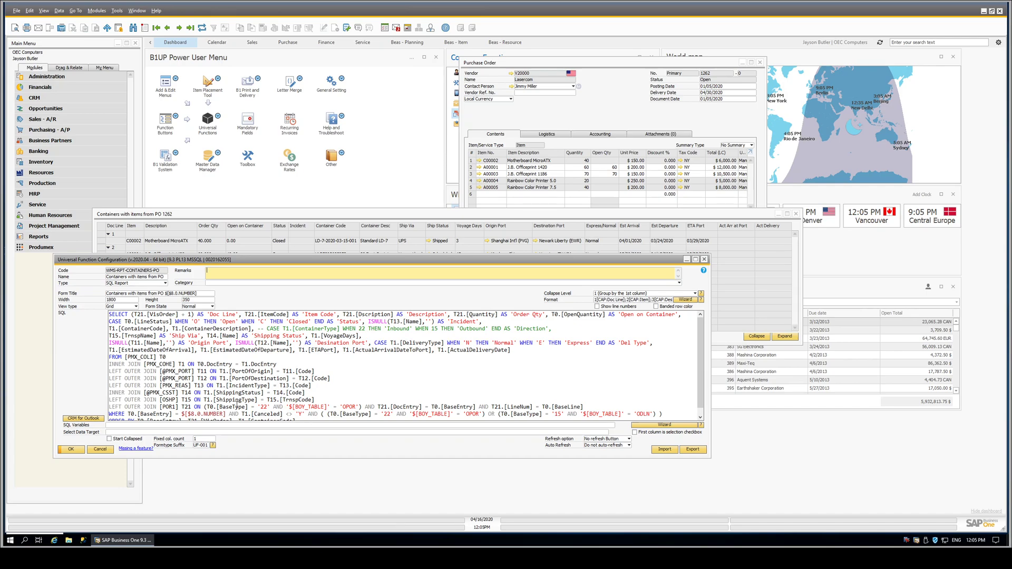
click(686, 300)
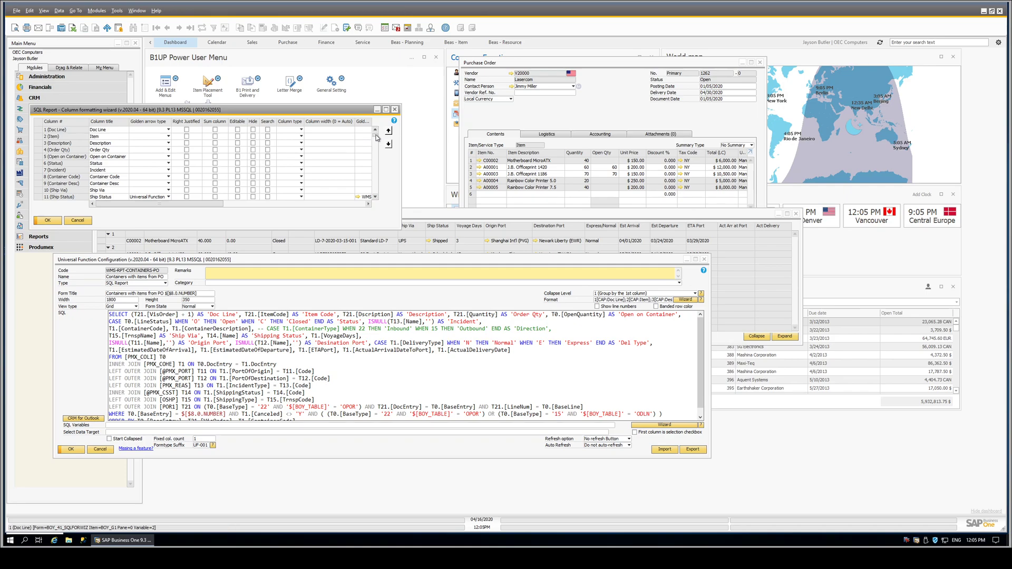
scroll(377, 138, down, 2)
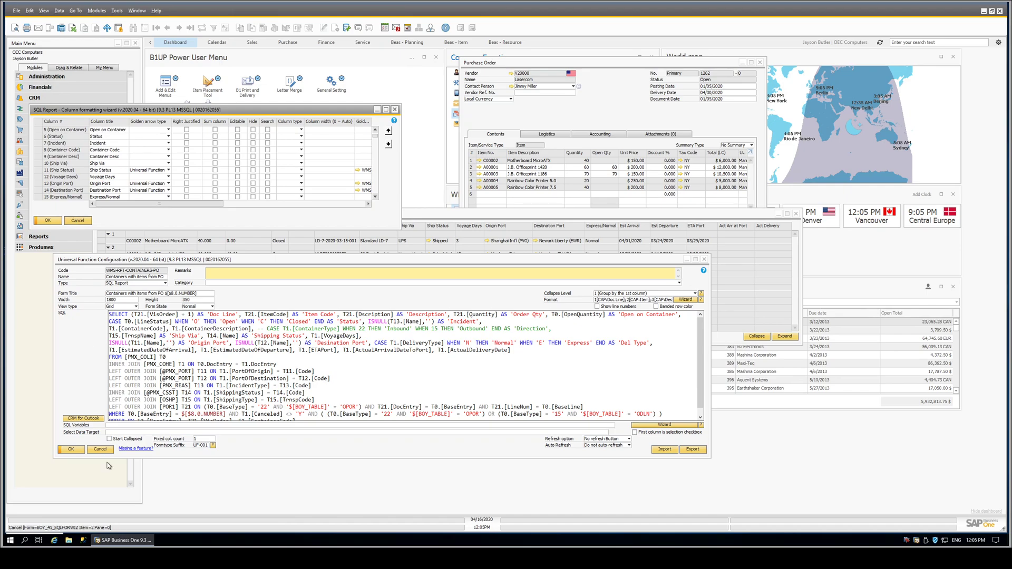
Save and close the containers report, then review PO 1262's right-click menu definition.
click(74, 449)
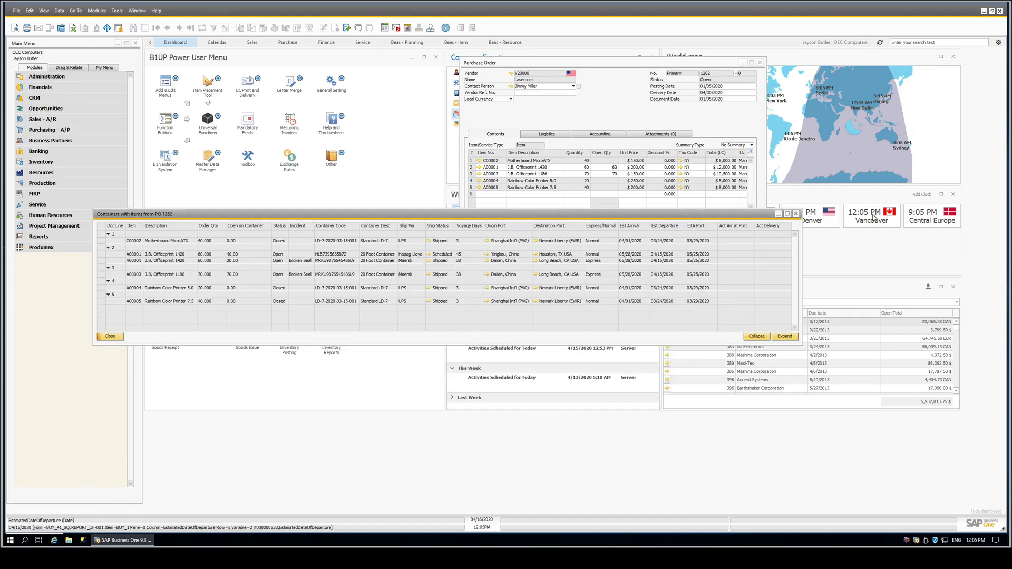
click(796, 213)
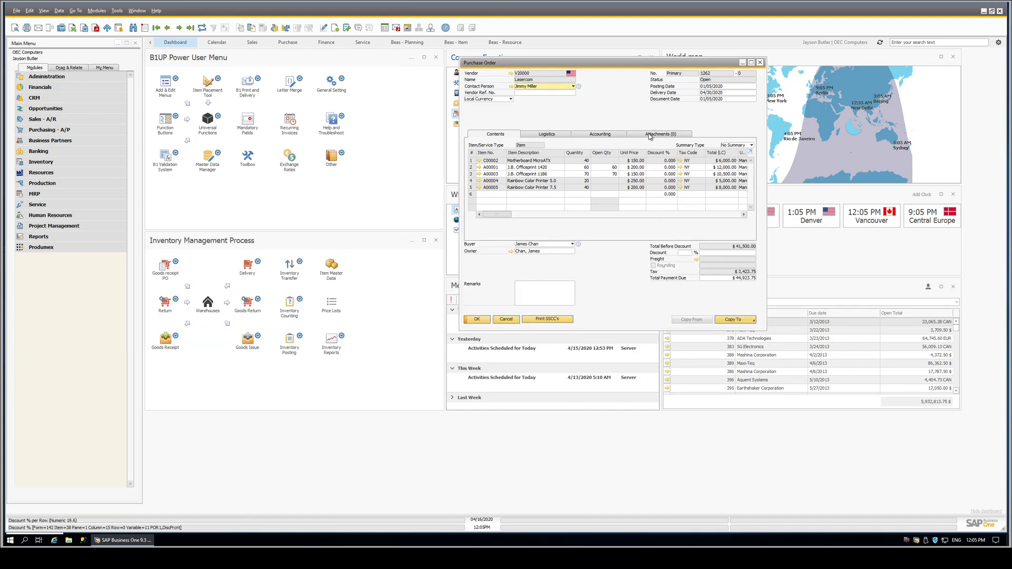
right_click(621, 109)
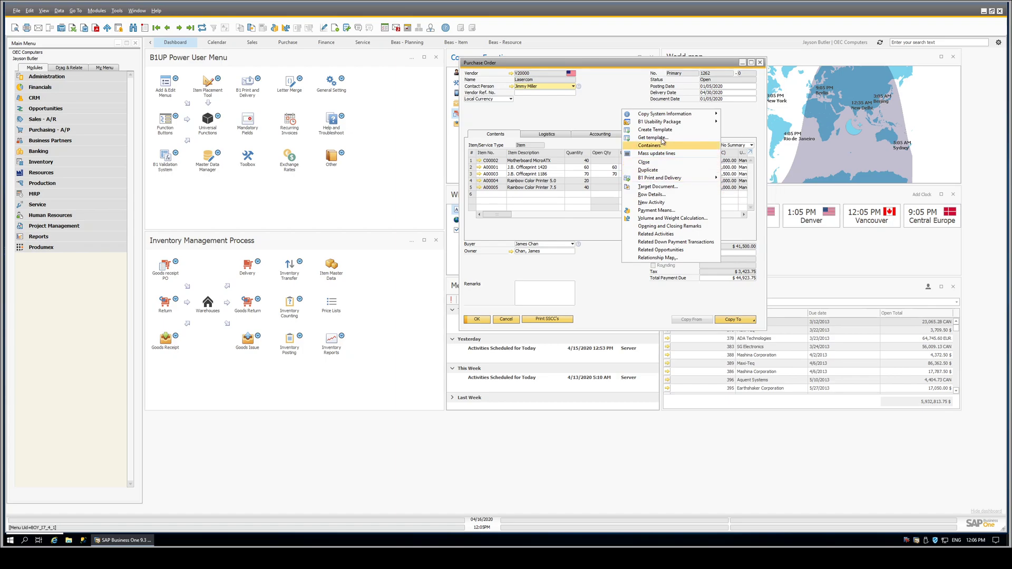
mouse_move(670, 123)
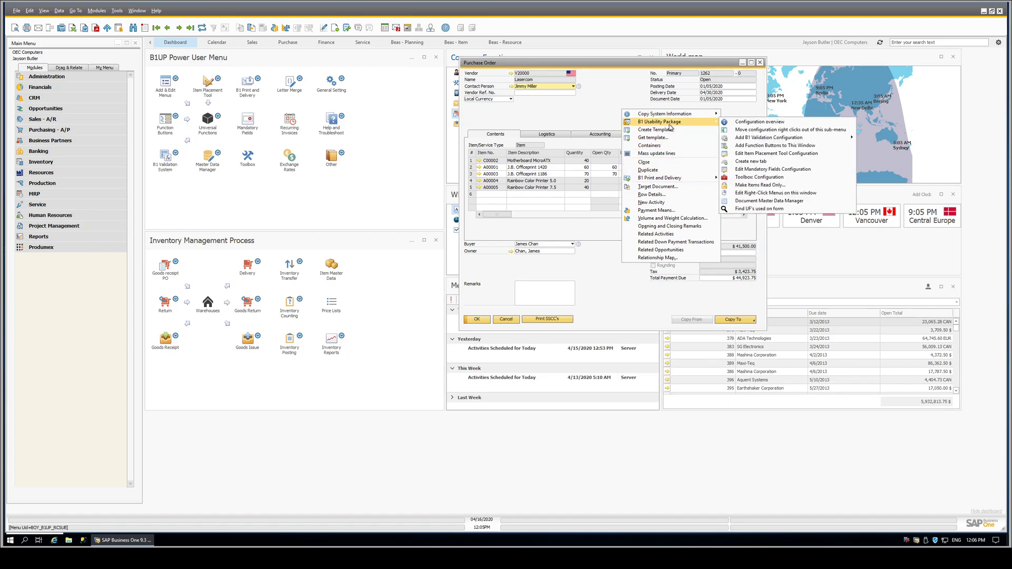
click(749, 193)
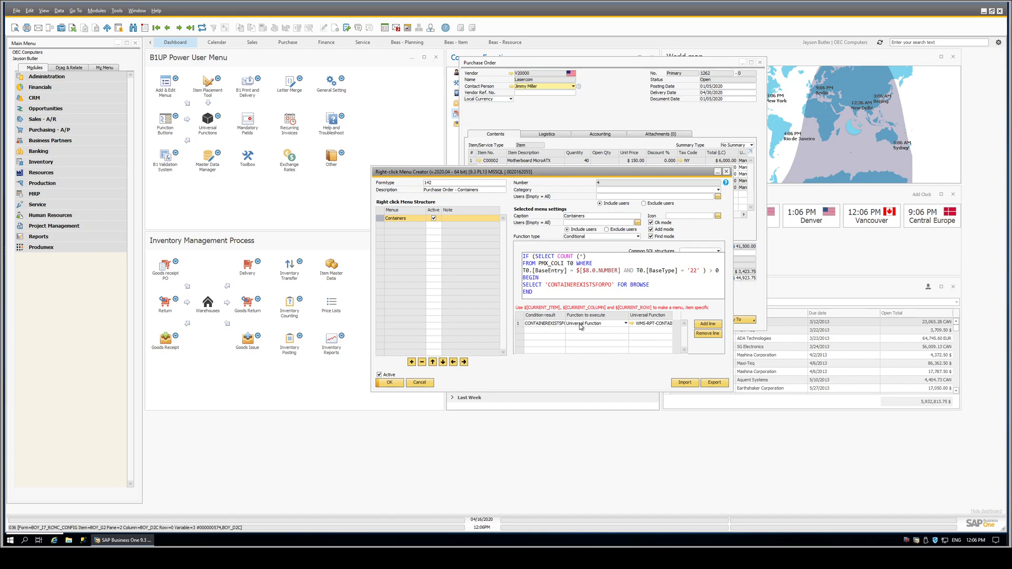
click(419, 382)
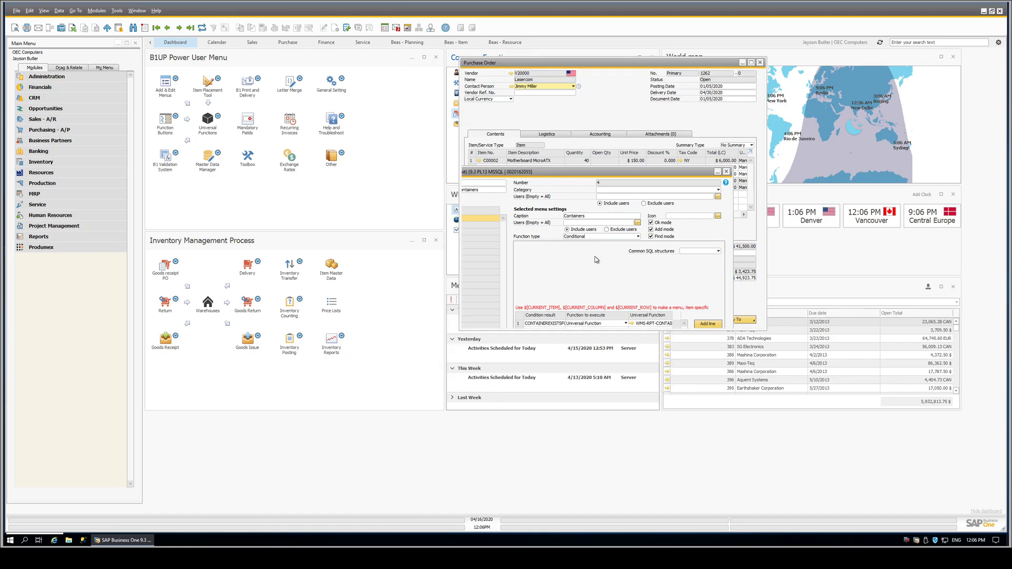
Move to purchase order 1263, verify its right-click menu lacks Containers, then close it.
click(178, 27)
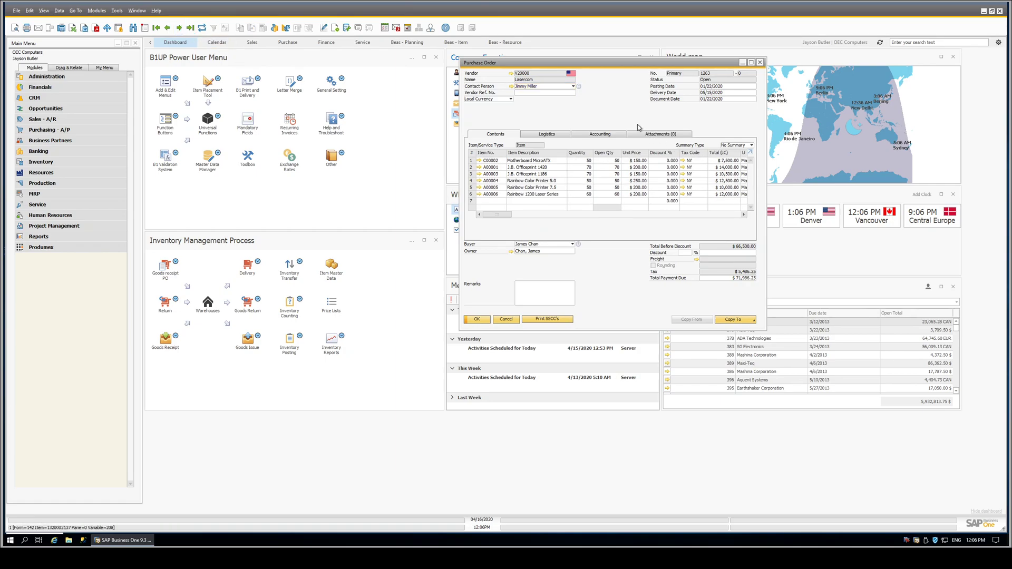
right_click(624, 119)
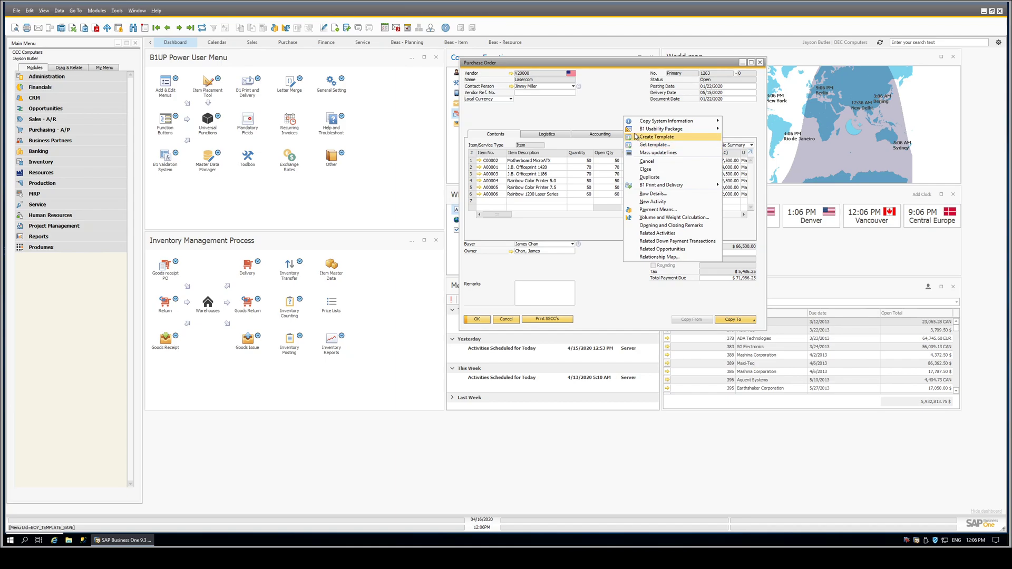
click(585, 118)
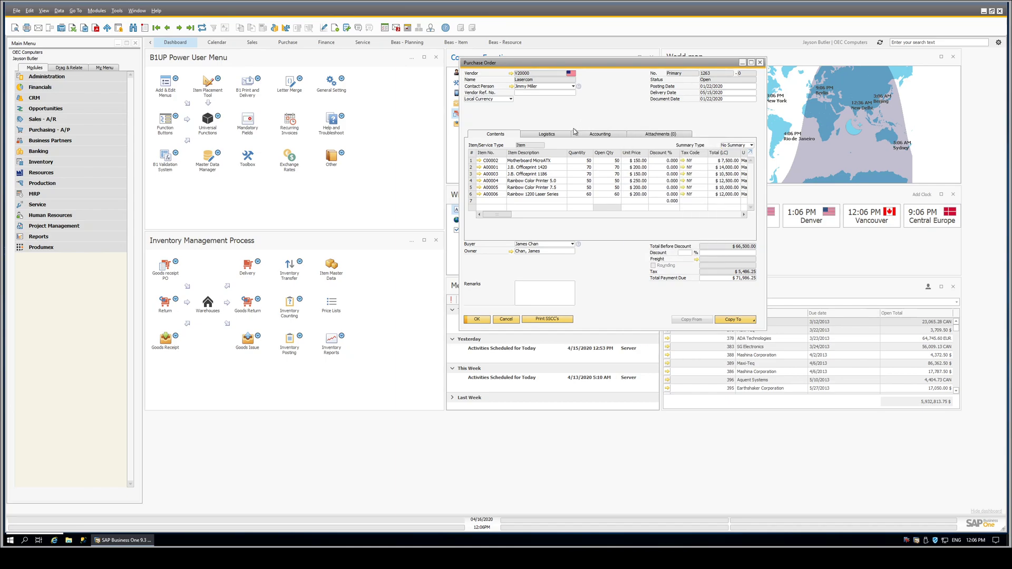
right_click(597, 117)
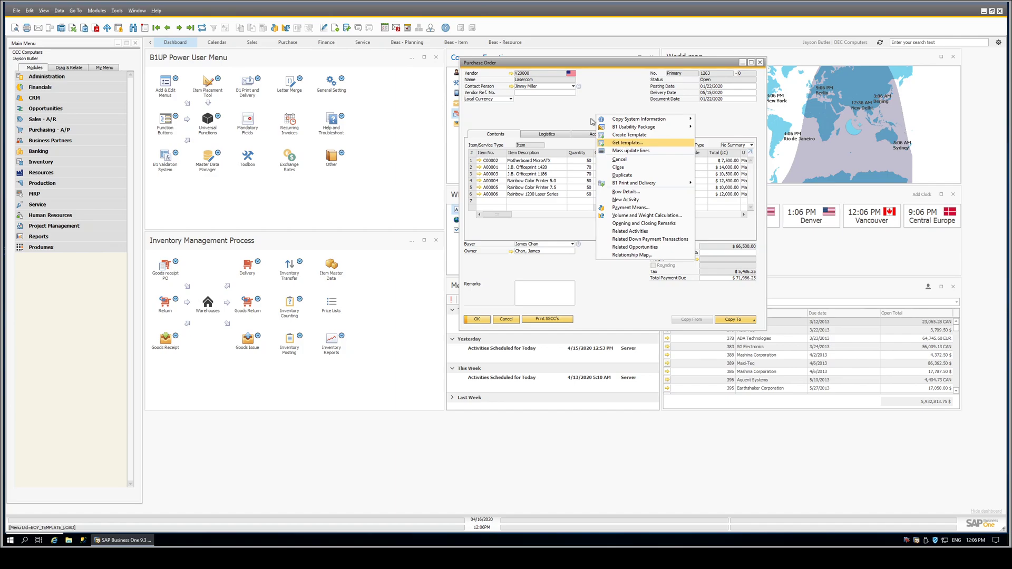
click(571, 109)
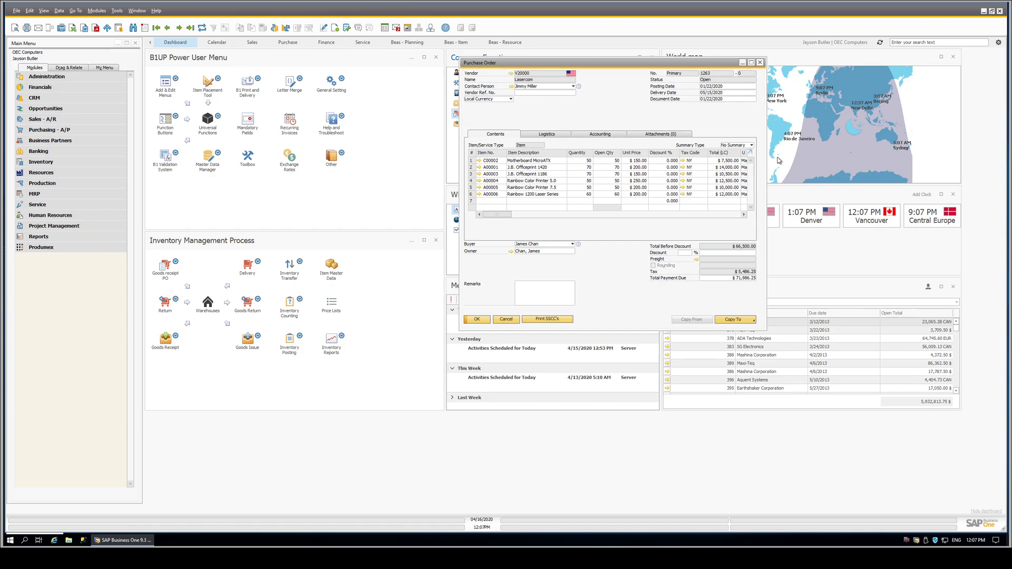
click(505, 320)
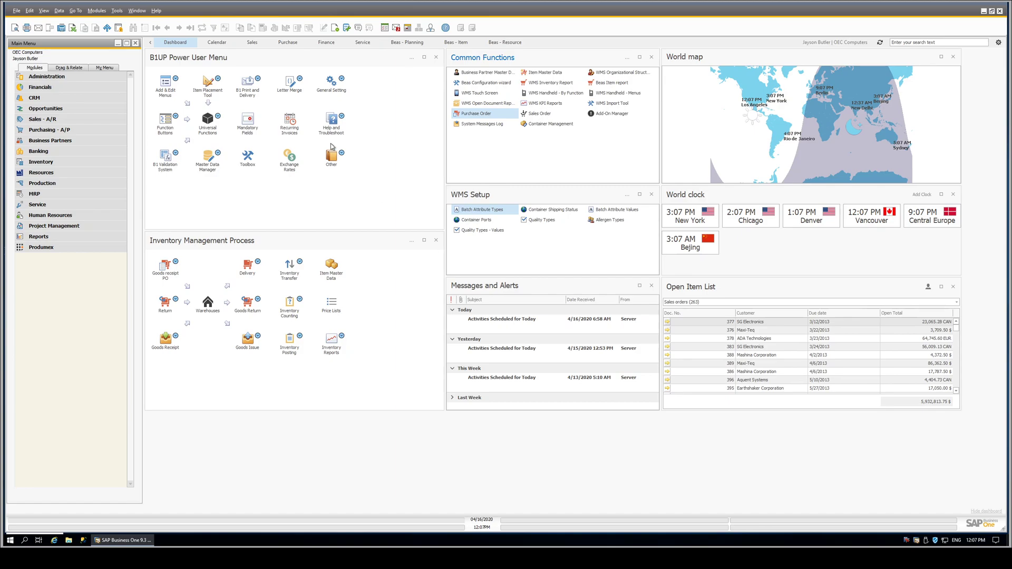
Switch to the Calendar tab and view event details in Expiring Batches and All Events.
click(223, 44)
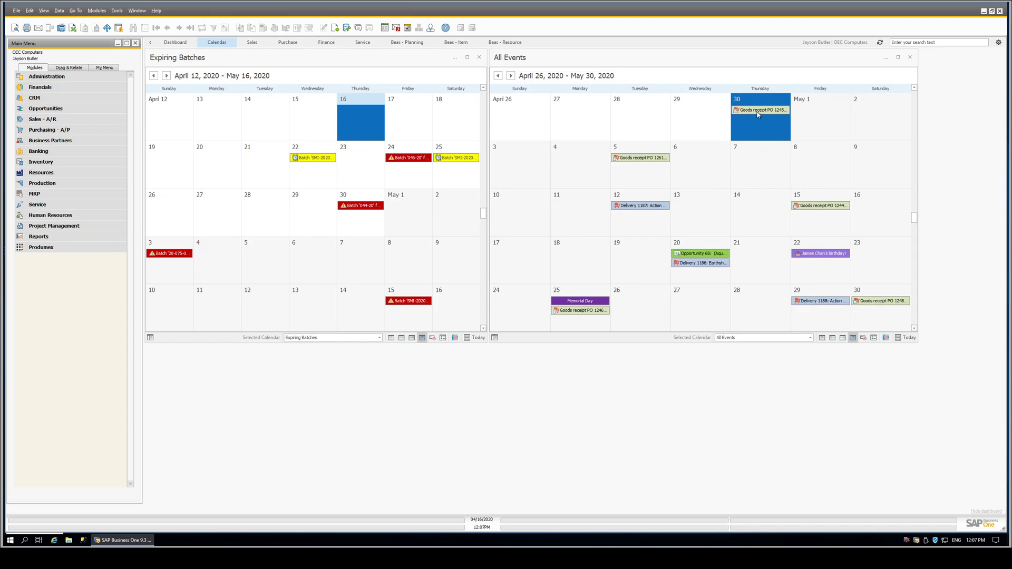
mouse_move(646, 160)
mouse_move(694, 256)
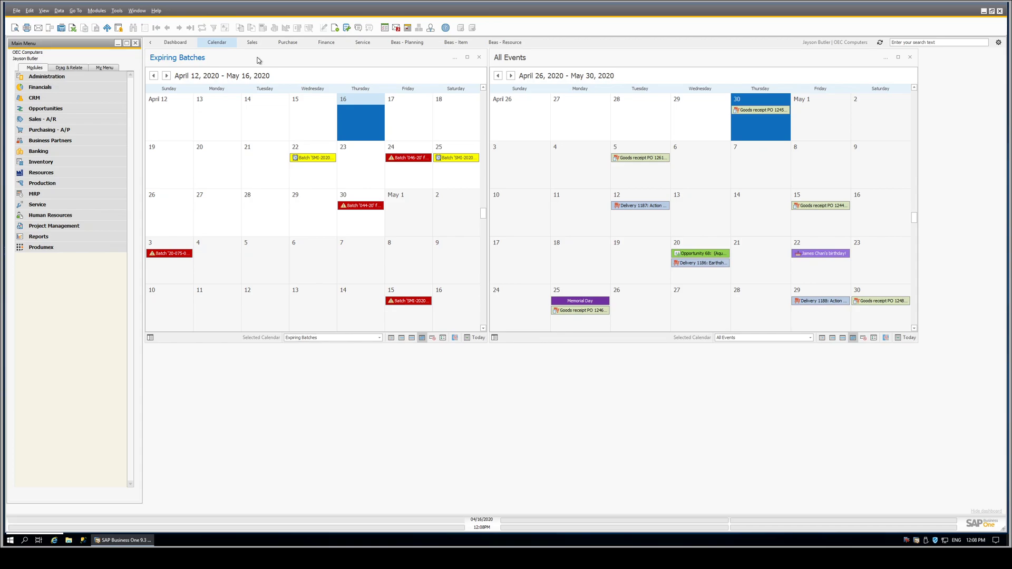
Scroll Expiring Batches back three weeks to March 22–April 25, 2020, and read batch entries.
click(483, 89)
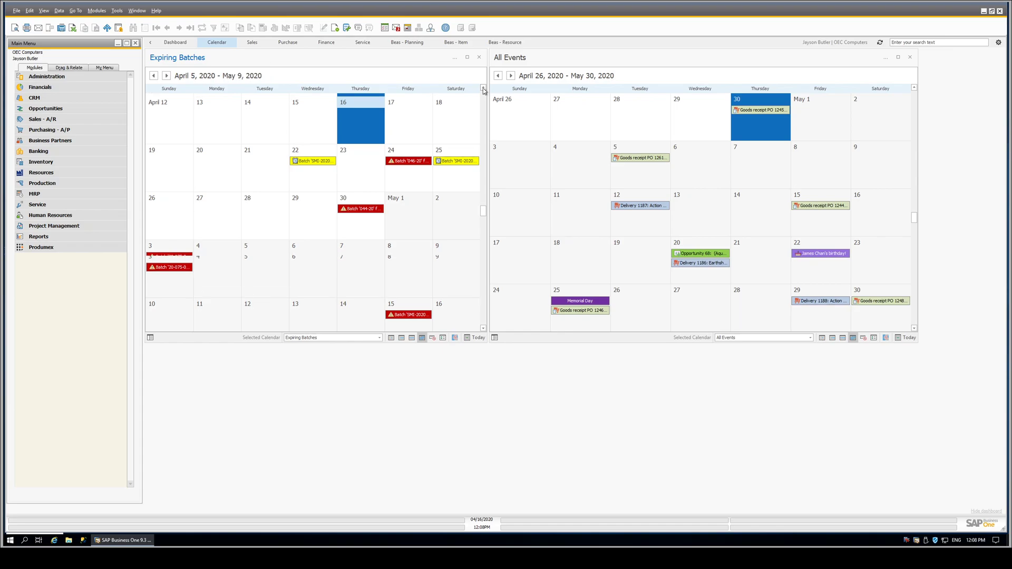
click(483, 89)
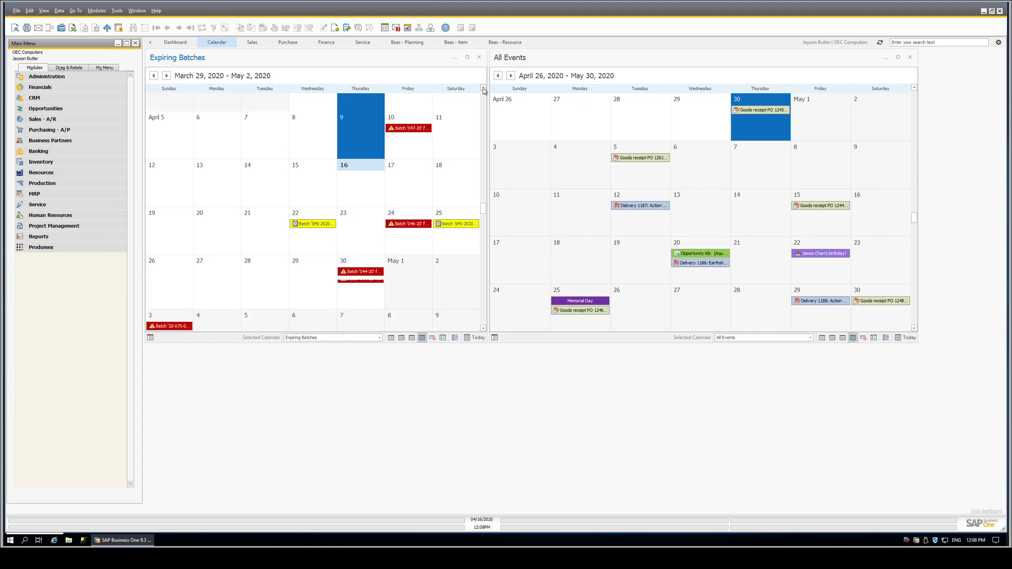
click(484, 89)
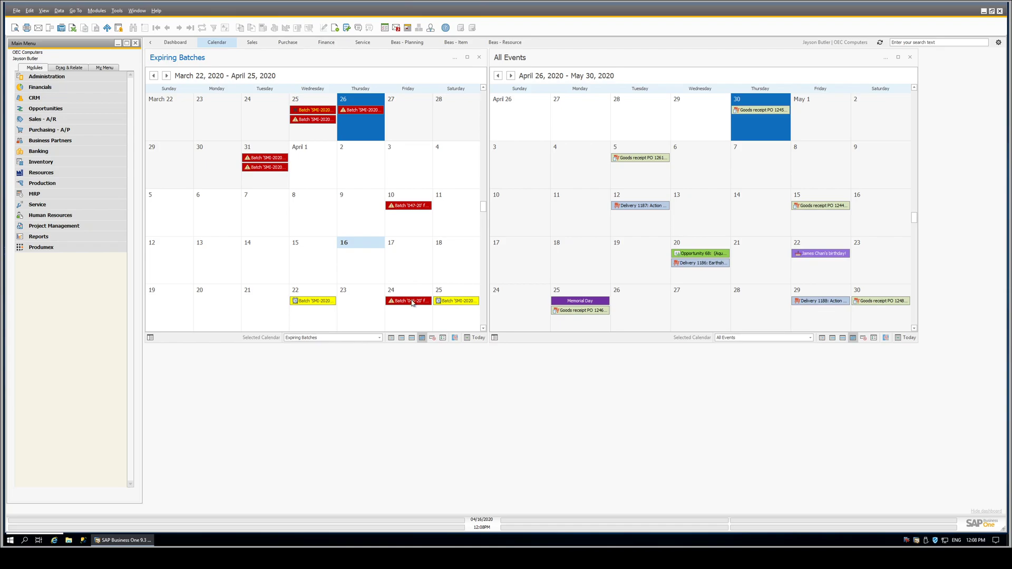
mouse_move(413, 302)
mouse_move(310, 303)
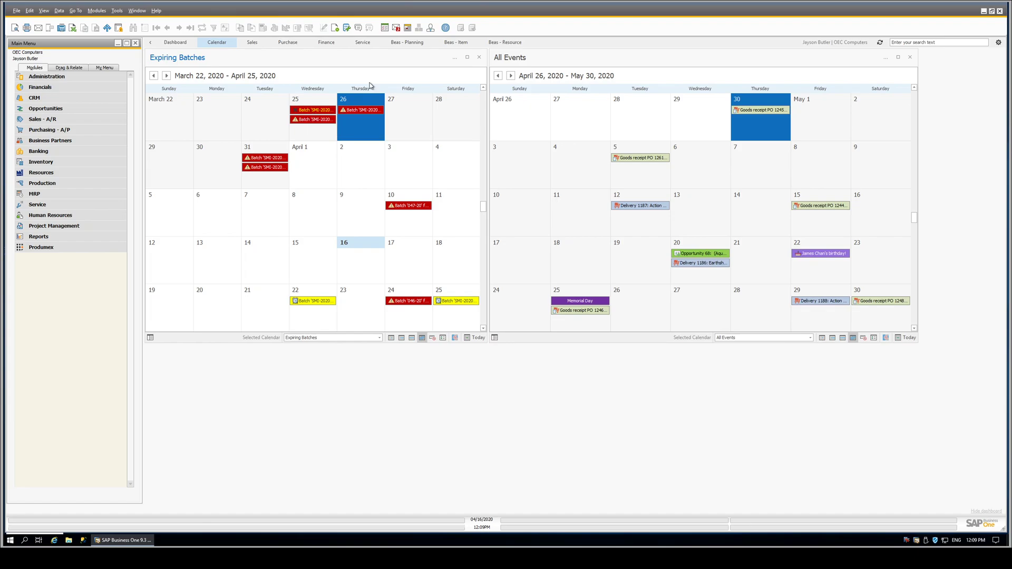
Edit the Expiring Batches calendar and open its 'Batches Within 15 Days of Their Sales Shelf Life' source settings.
click(455, 58)
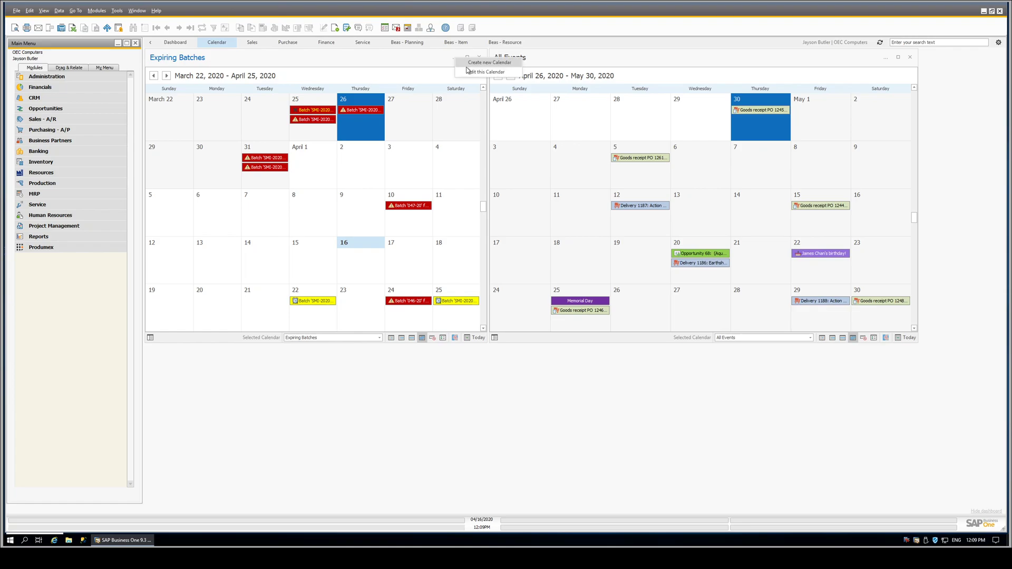
click(485, 71)
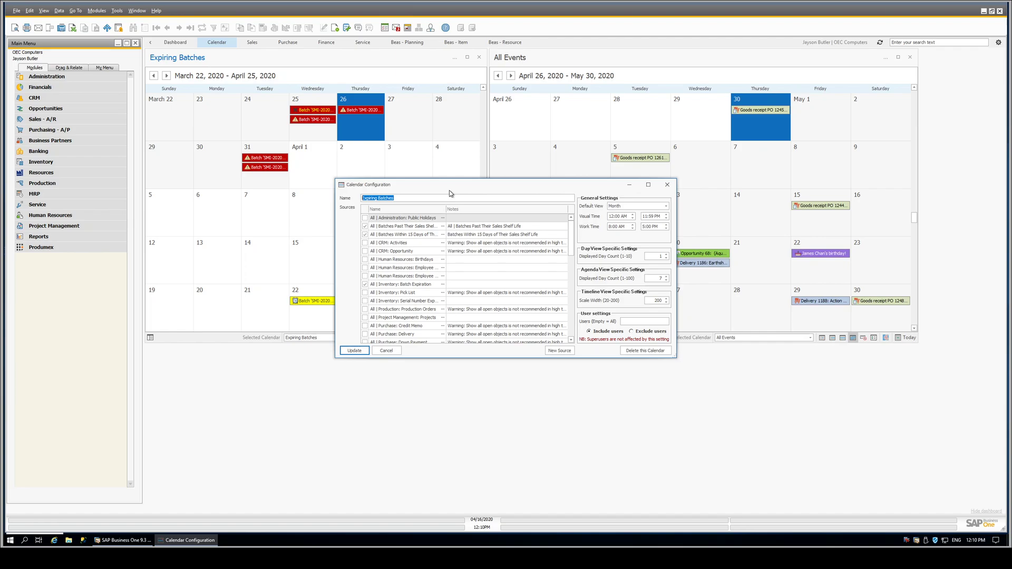
click(455, 284)
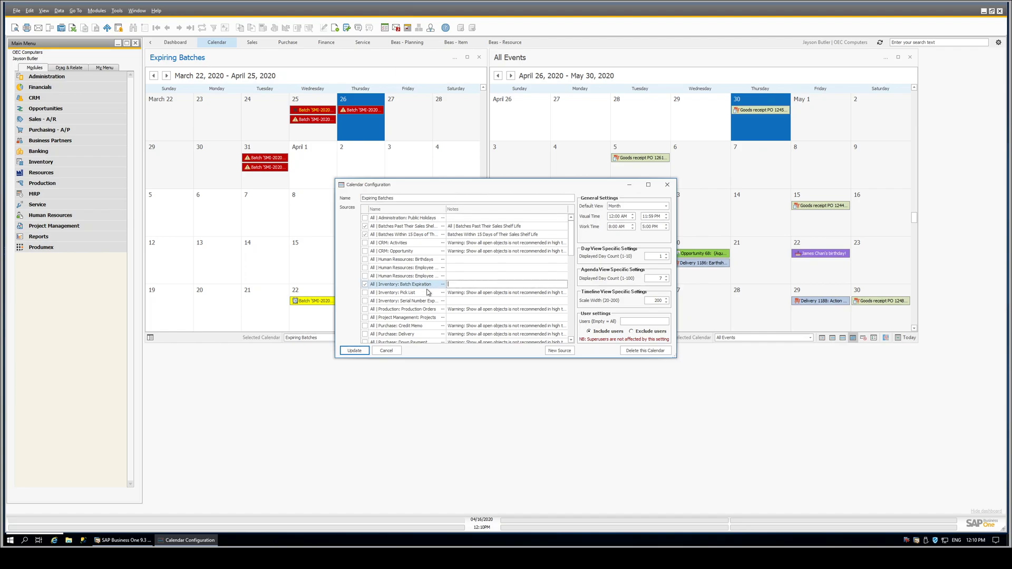
click(427, 287)
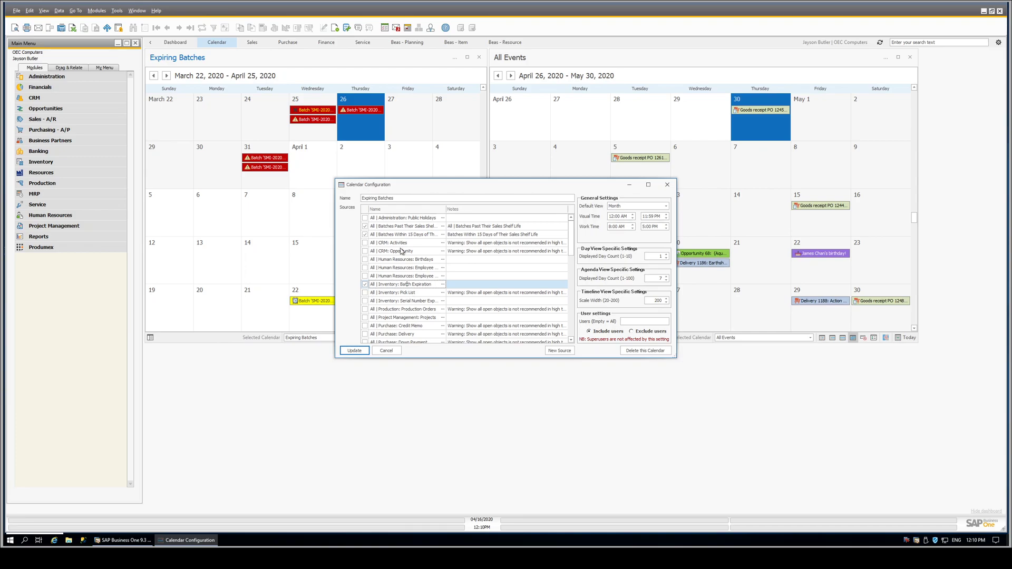
click(443, 234)
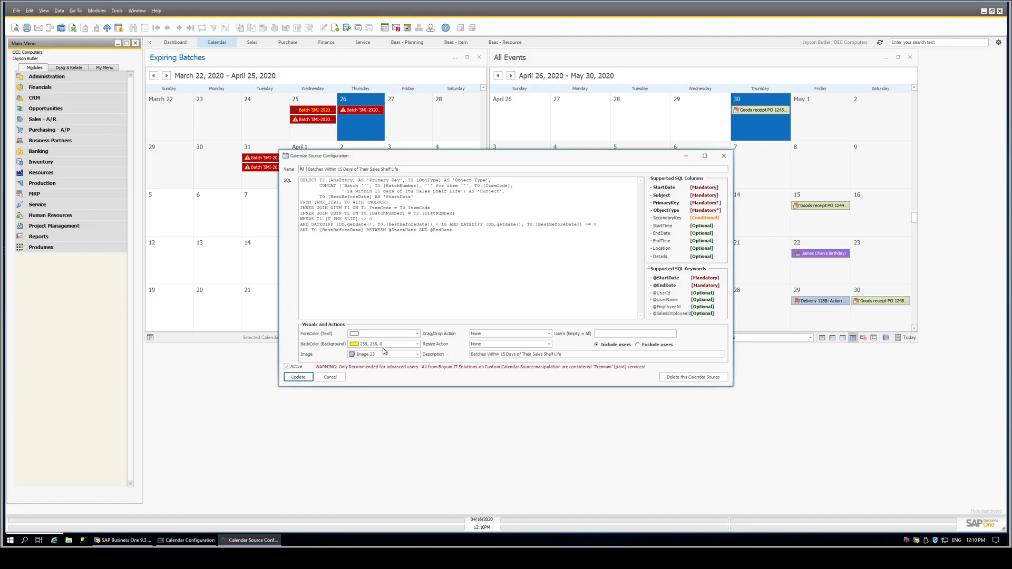
Save the 'Batches Past Their Sales Shelf Life' source and the Expiring Batches calendar configuration.
key(Return)
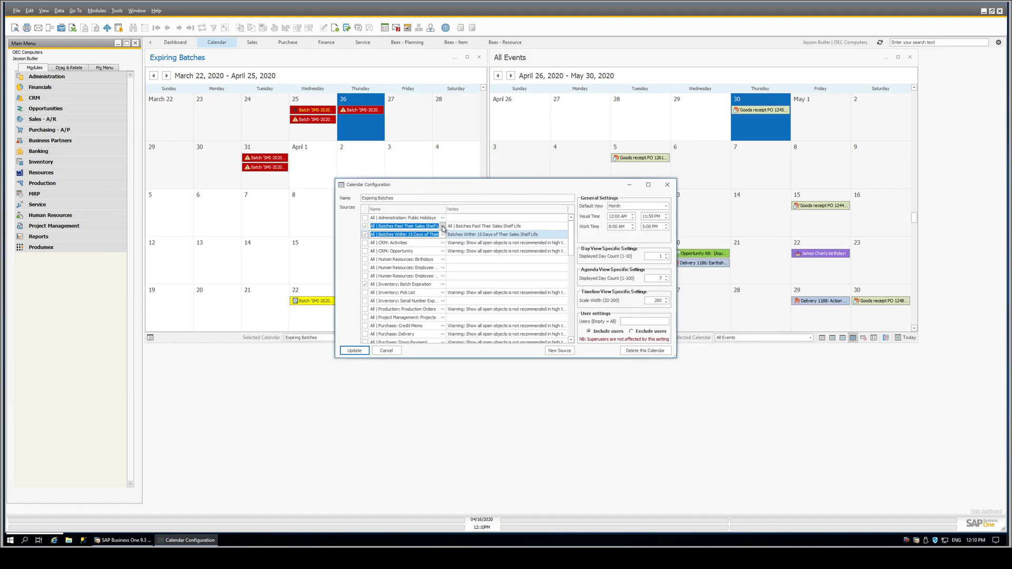
click(442, 226)
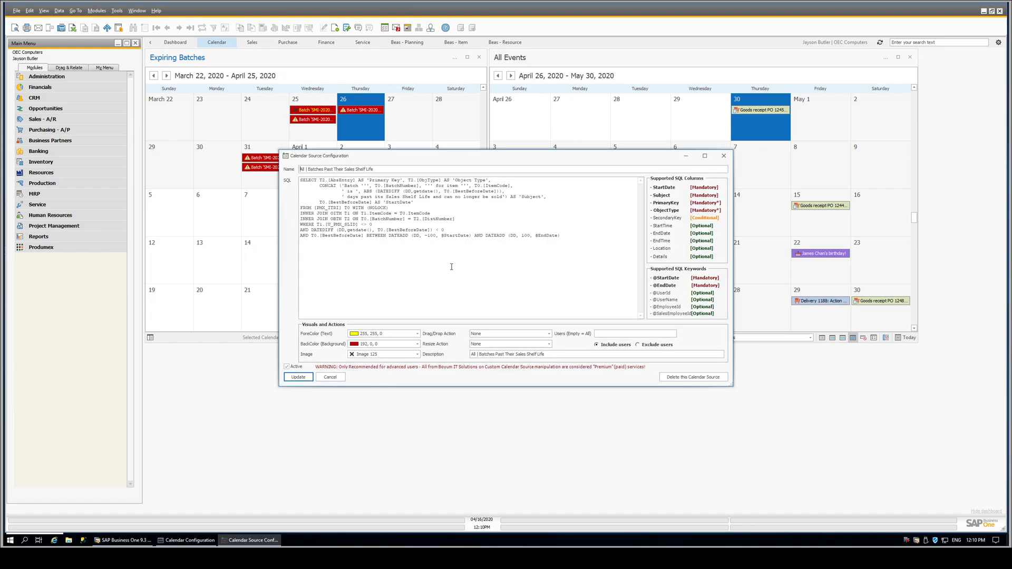
click(308, 378)
click(384, 349)
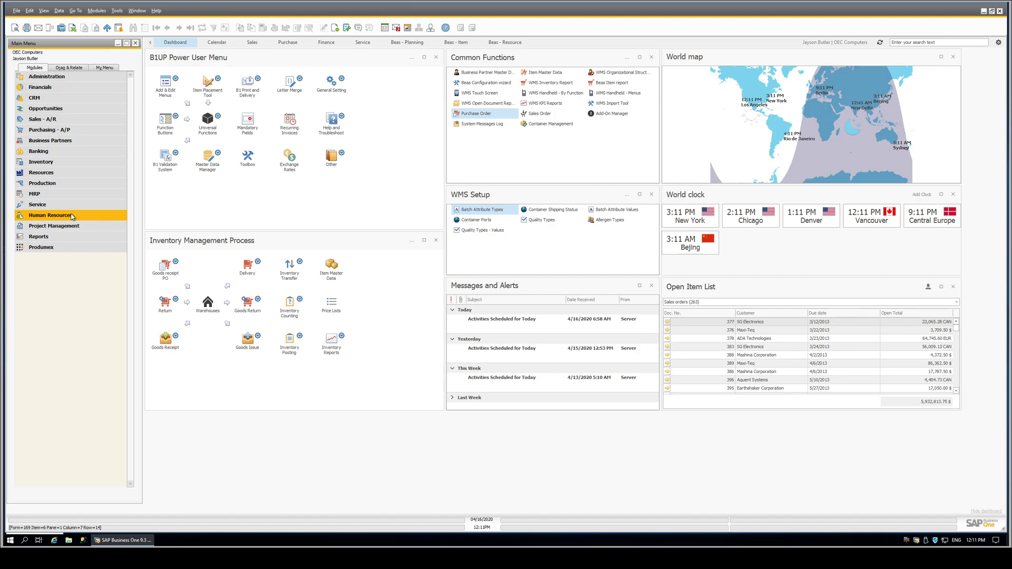
Load the first employee in Human Resources > Employee Master Data and view its Scan tab authorizations.
click(72, 216)
click(60, 226)
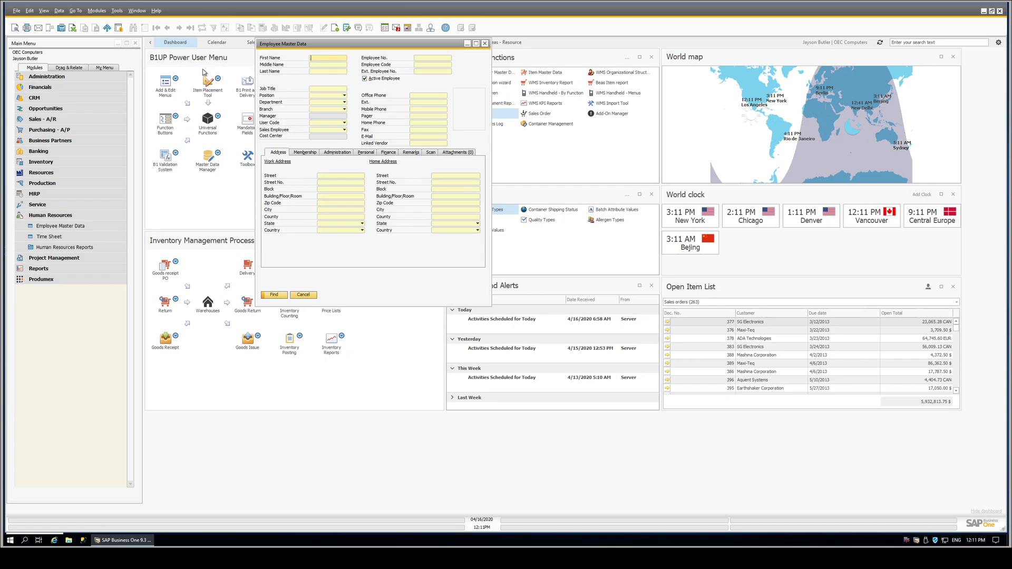
key(ctrl+Page_Up)
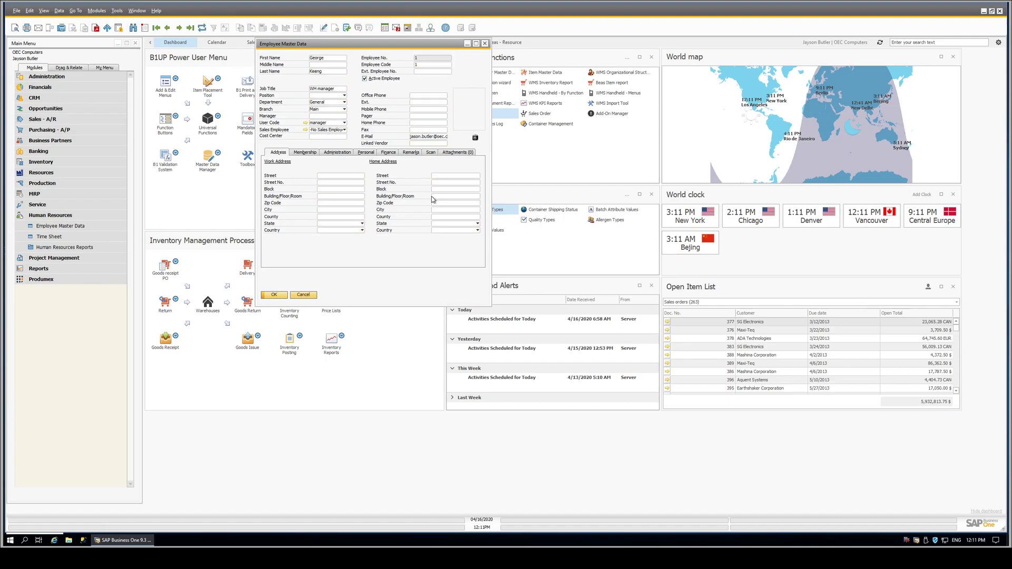
click(430, 154)
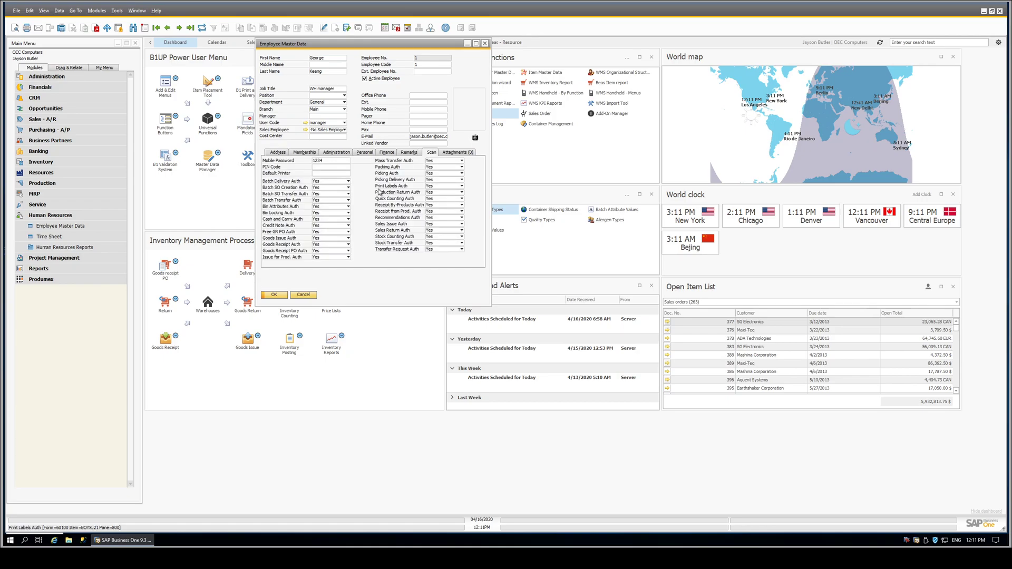
click(97, 27)
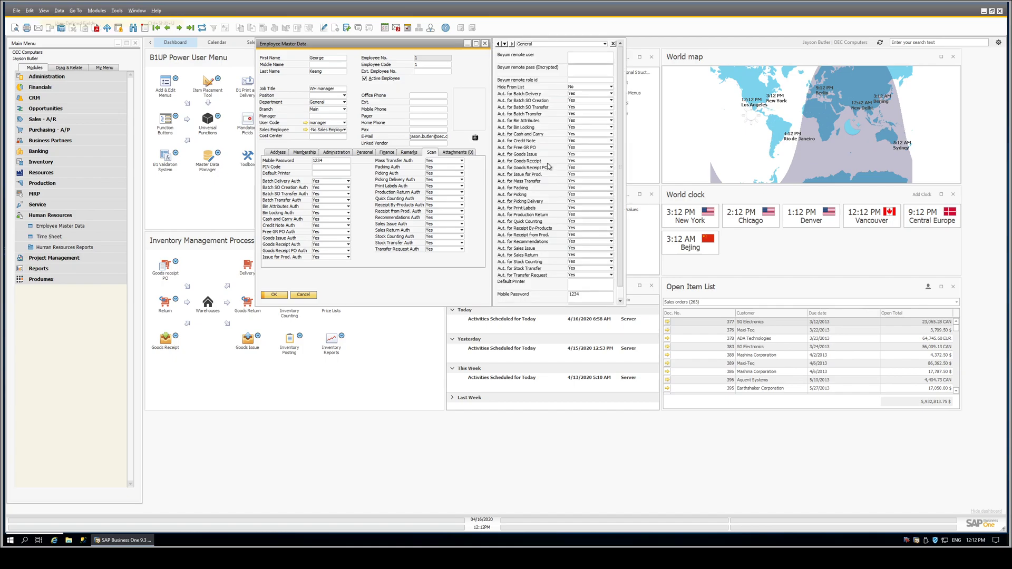
key(ctrl+shift+u)
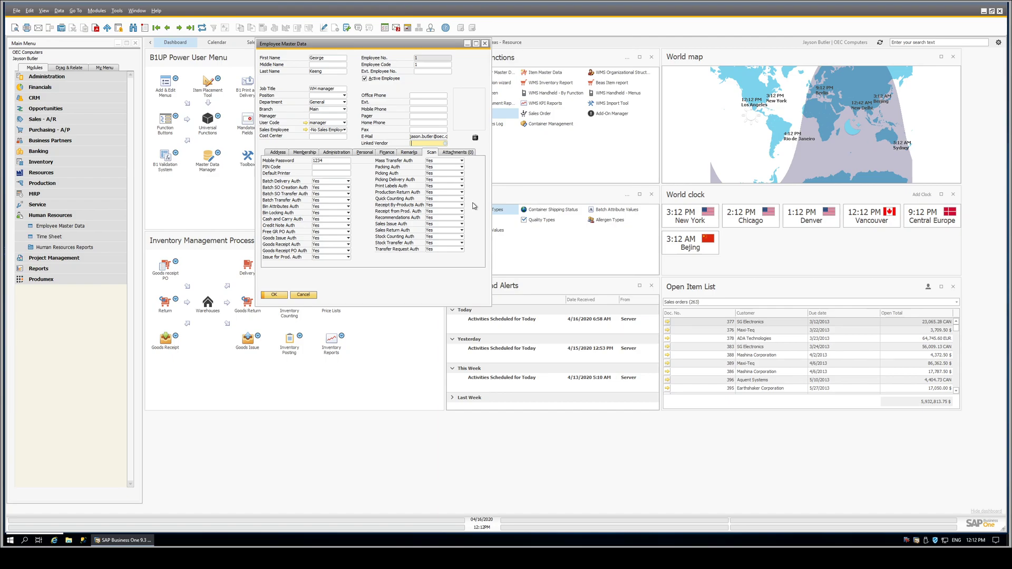
right_click(473, 205)
mouse_move(510, 216)
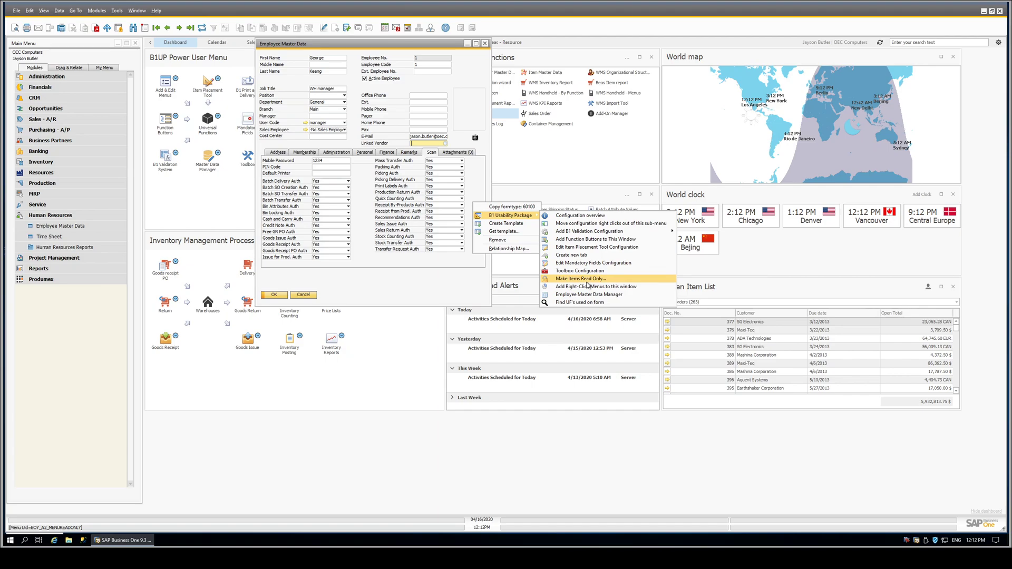
click(586, 248)
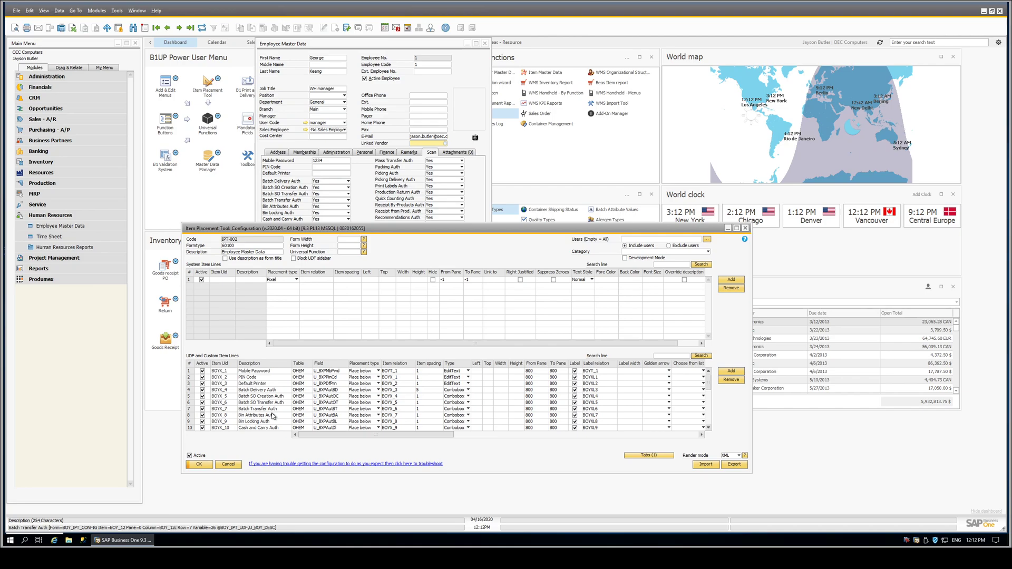
key(Escape)
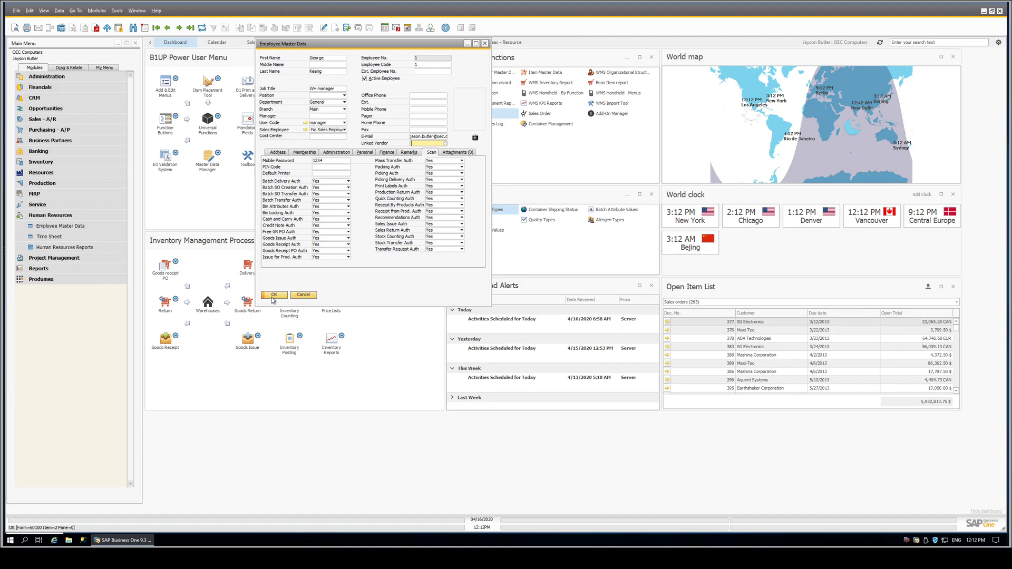
Confirm the Employee Master Data form with OK to close it.
click(274, 296)
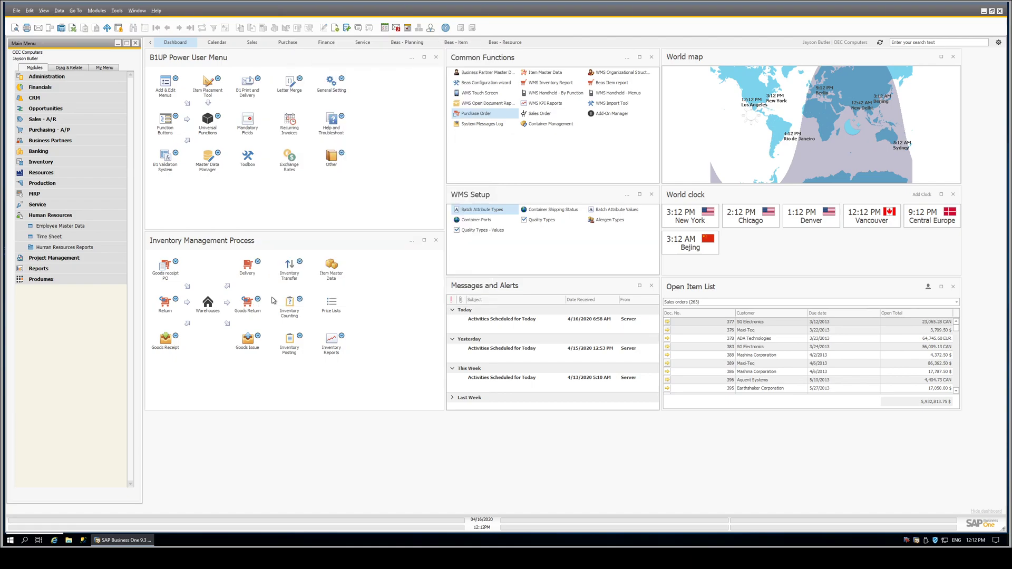